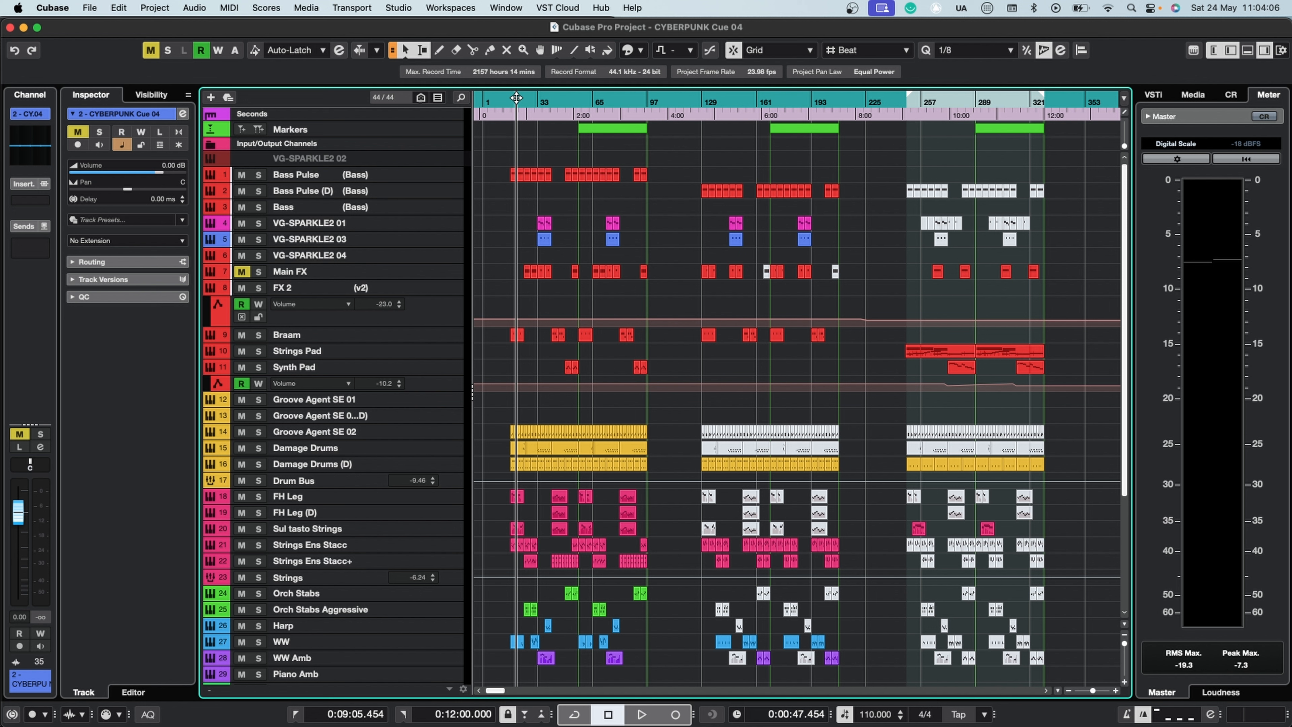
Step: Move the playback position through the three sections of the Cubase arrangement to review the cue's intensity variations
click(926, 102)
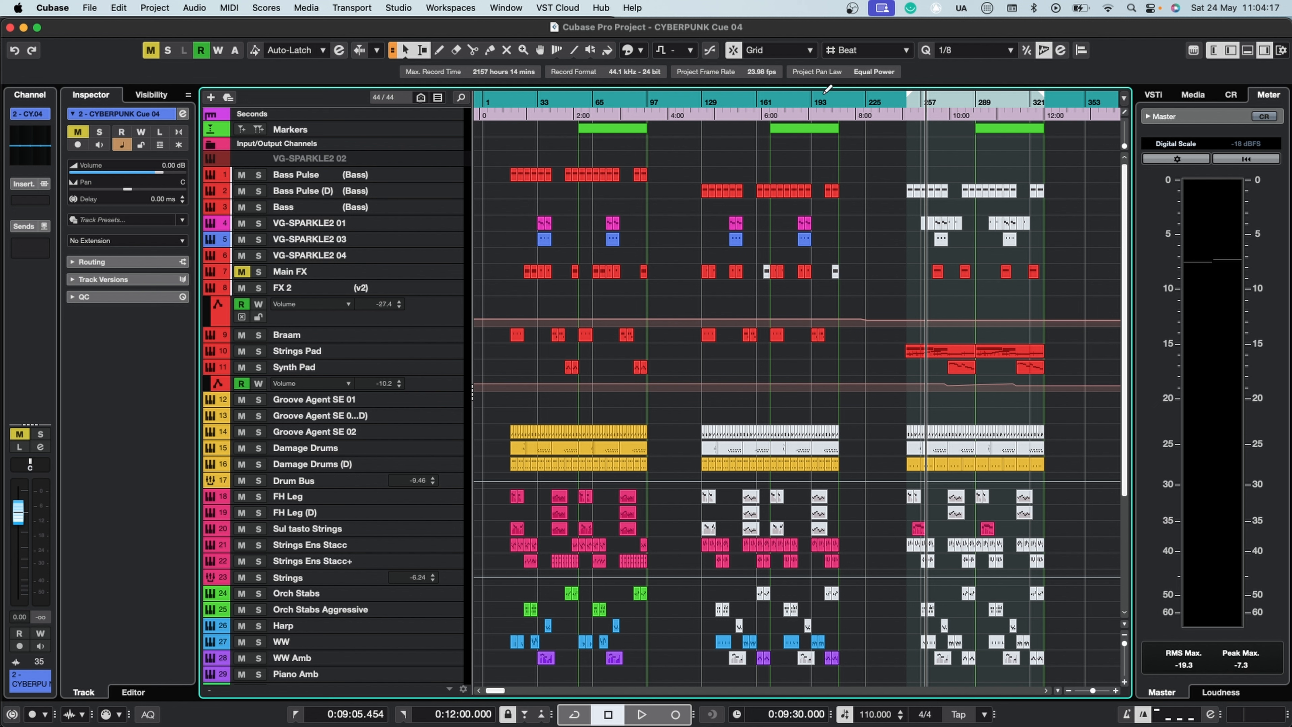
click(767, 102)
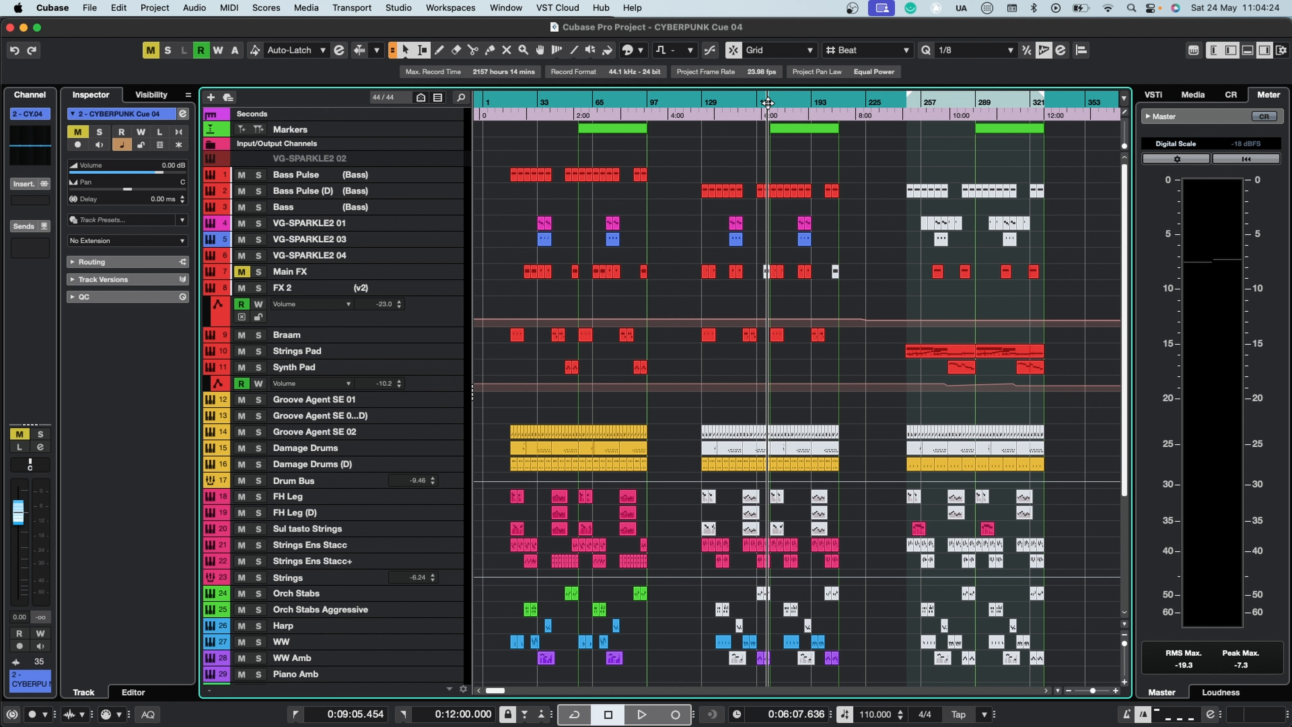
click(561, 102)
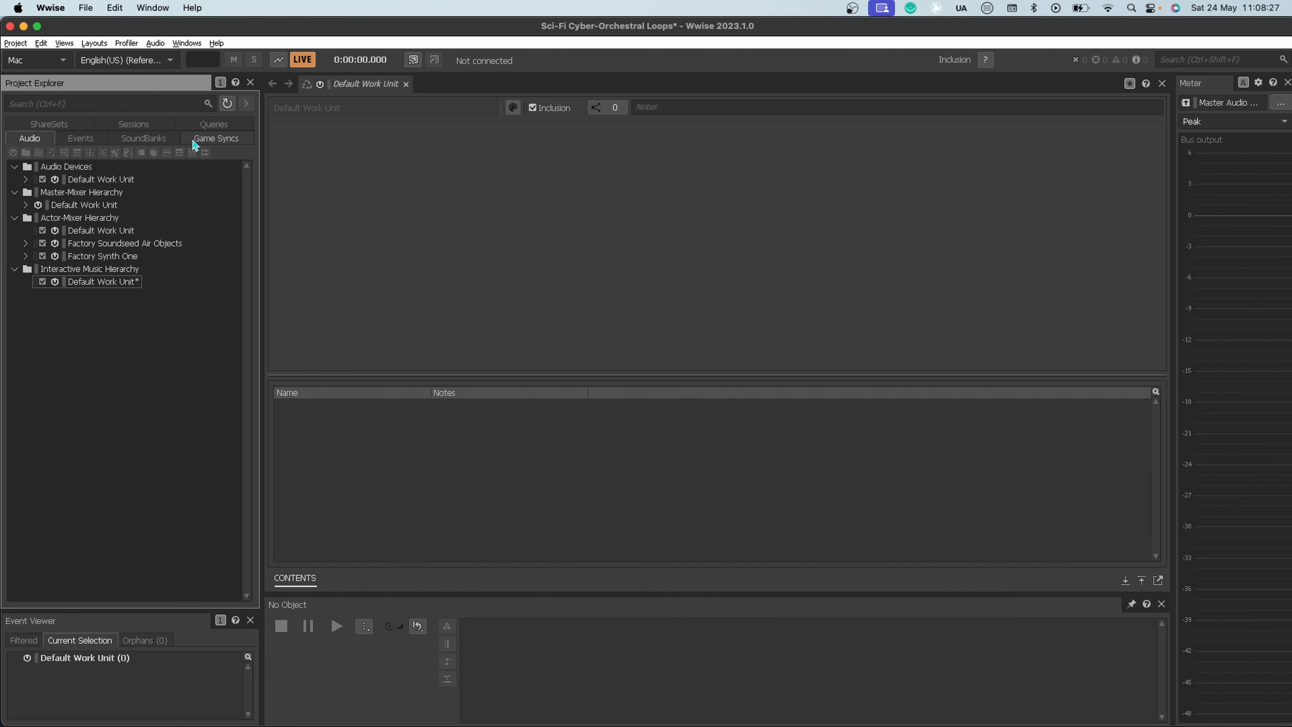
Step: In Wwise, create a state group named MUSIC in the Default Work Unit under States
click(203, 142)
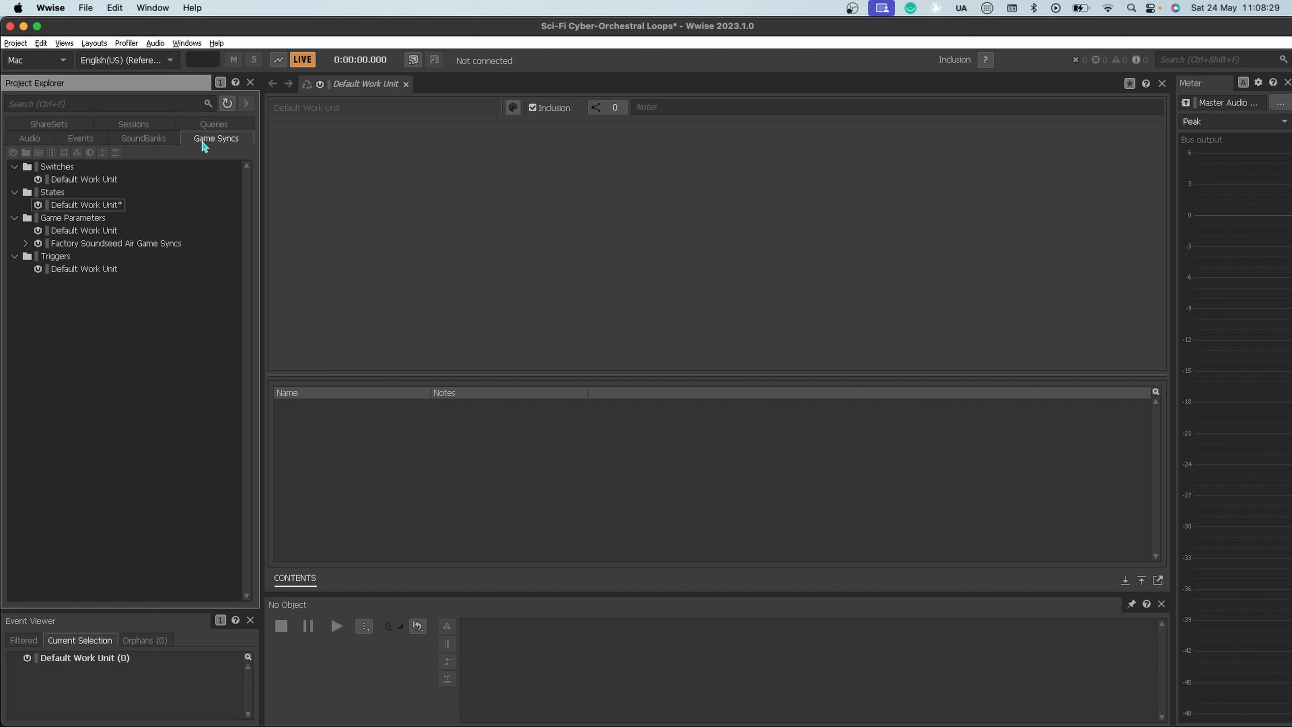
click(71, 208)
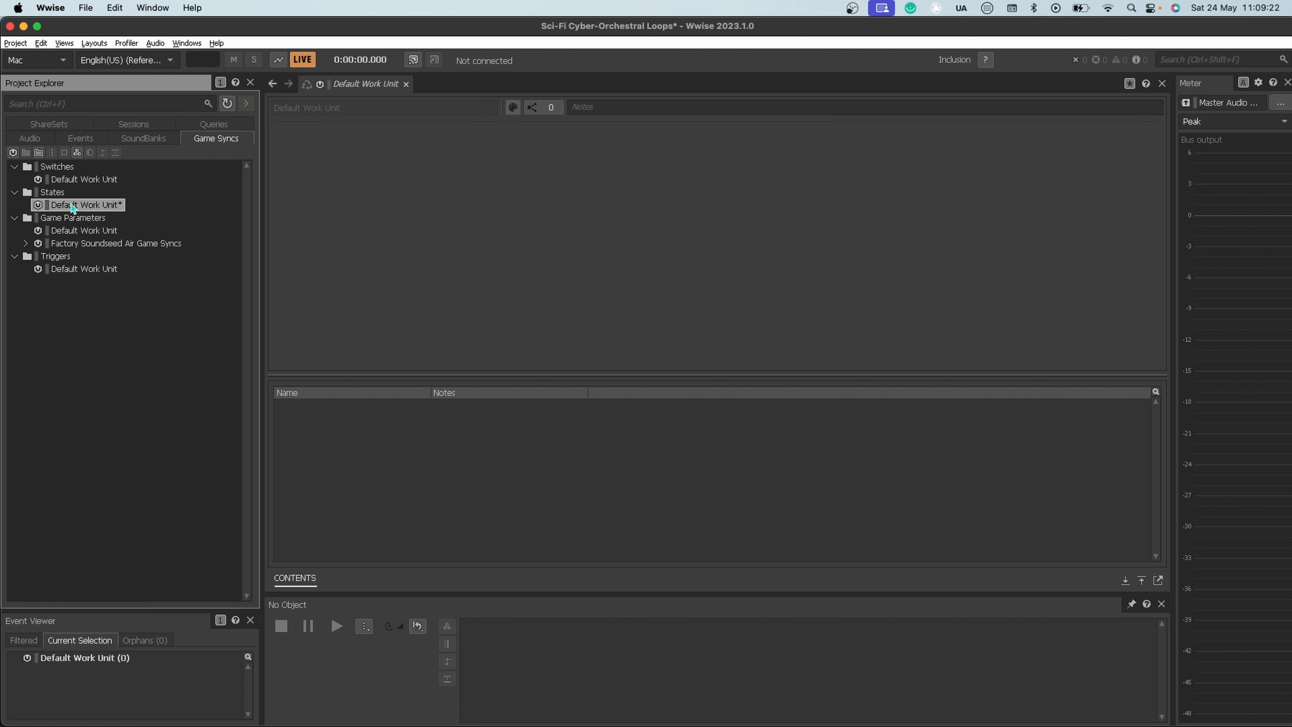
right_click(95, 210)
mouse_move(197, 212)
click(384, 249)
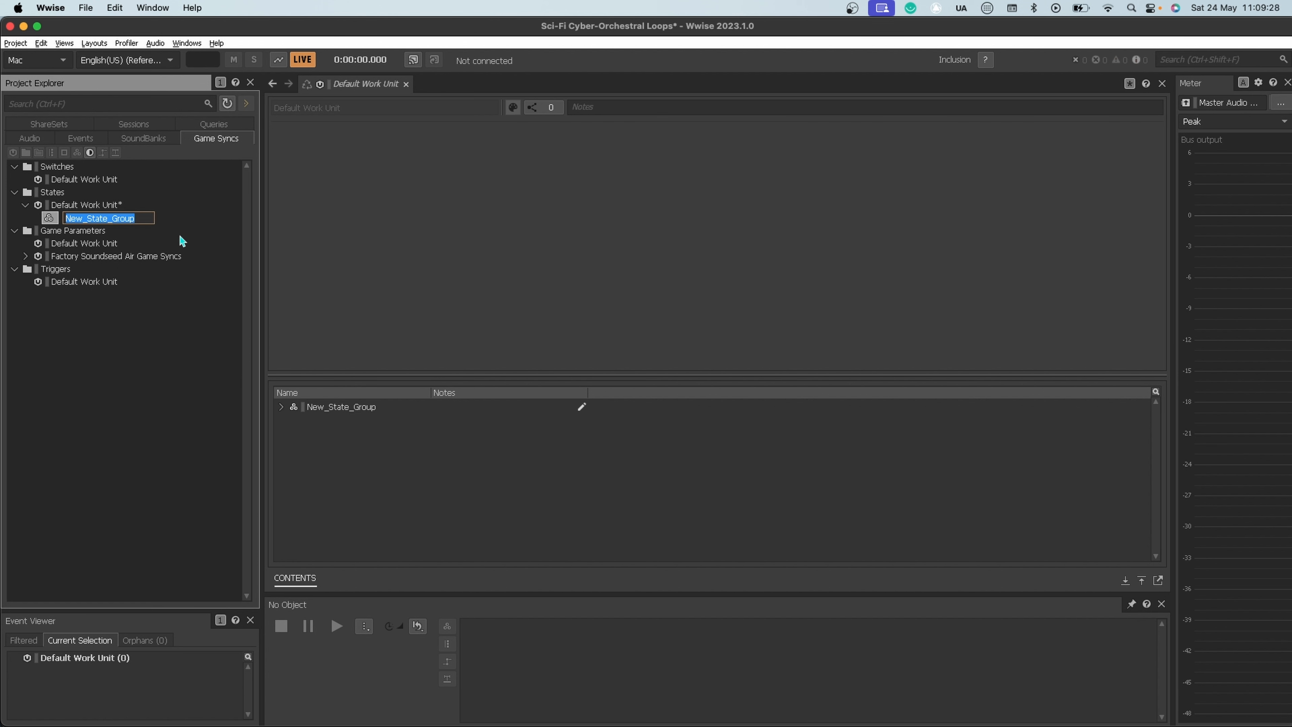
text(MUSIC)
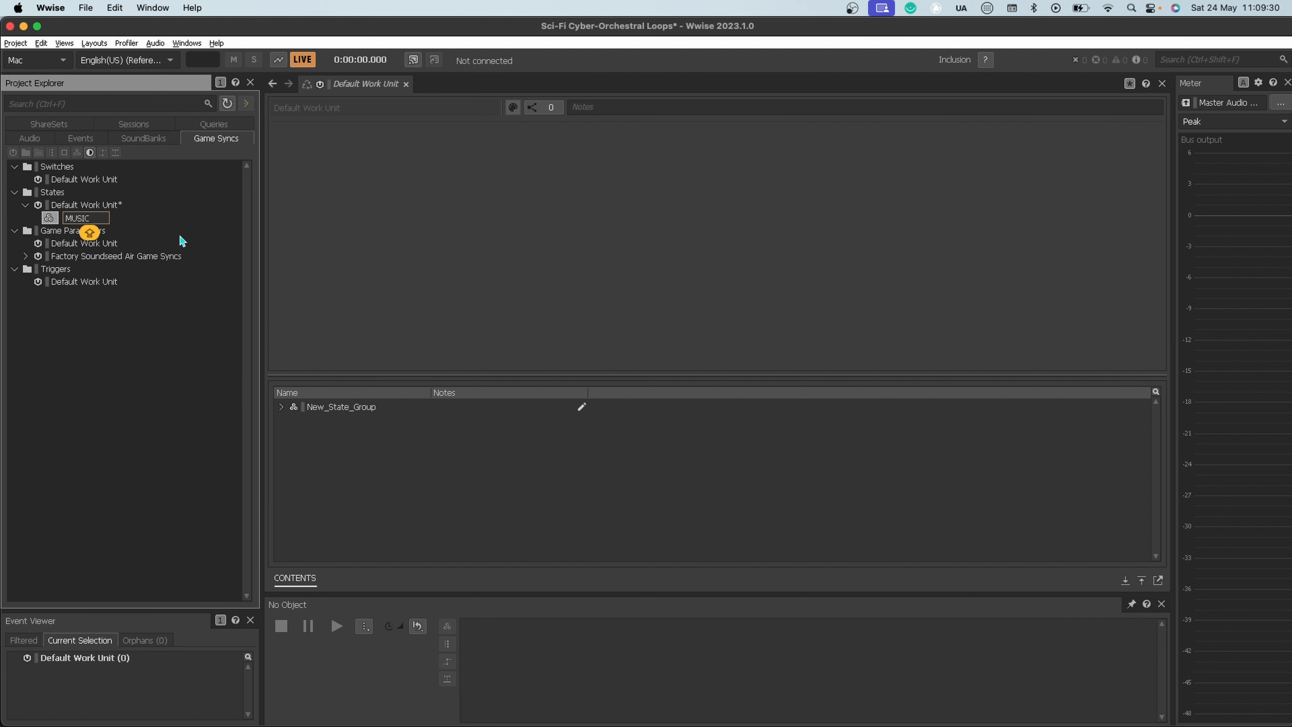
key(Return)
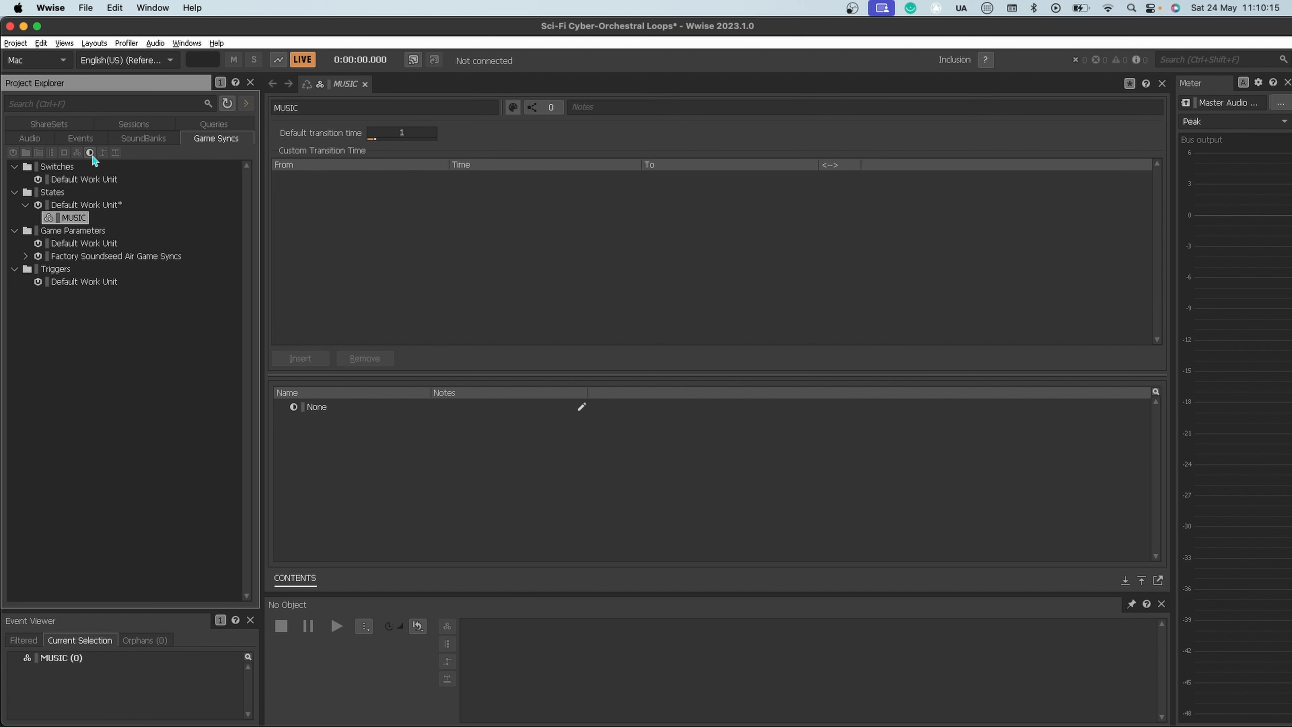
Step: Add a state named Ambient to the MUSIC state group
click(90, 154)
text(A)
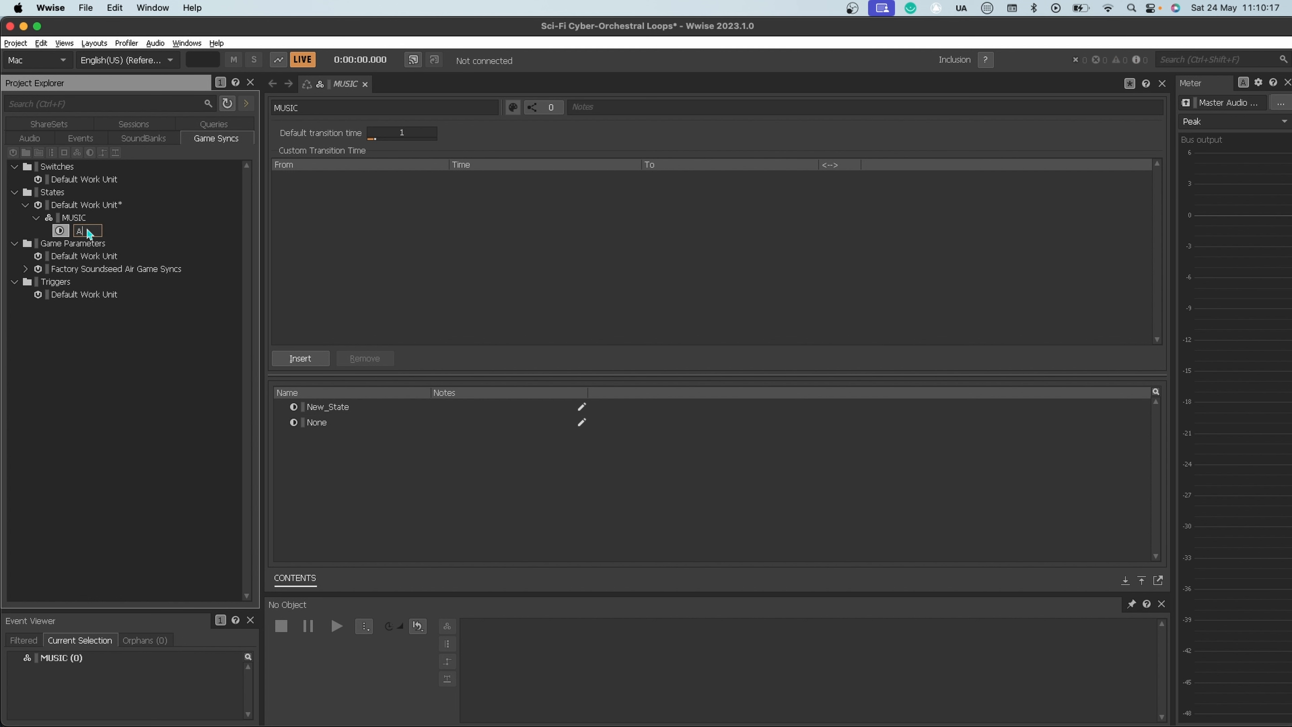
text(mbient)
key(Return)
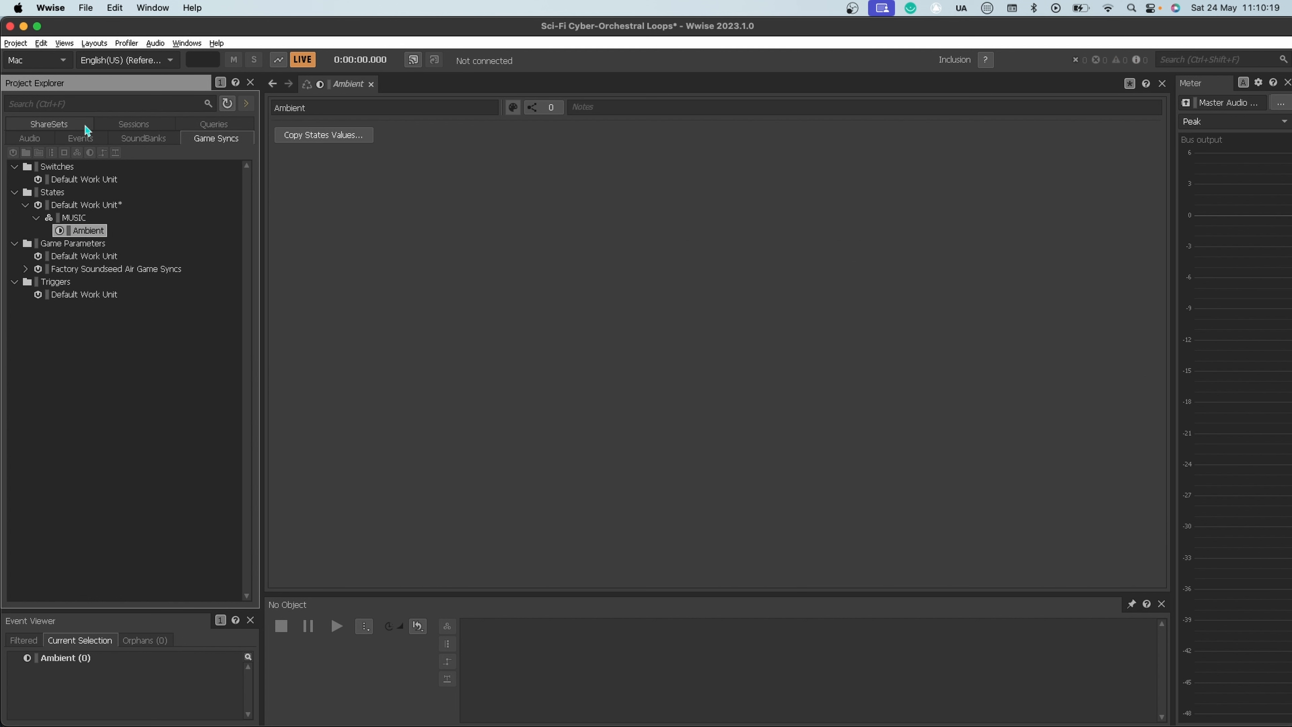
Step: Add a state named PreCombat to the MUSIC state group
click(74, 217)
click(91, 153)
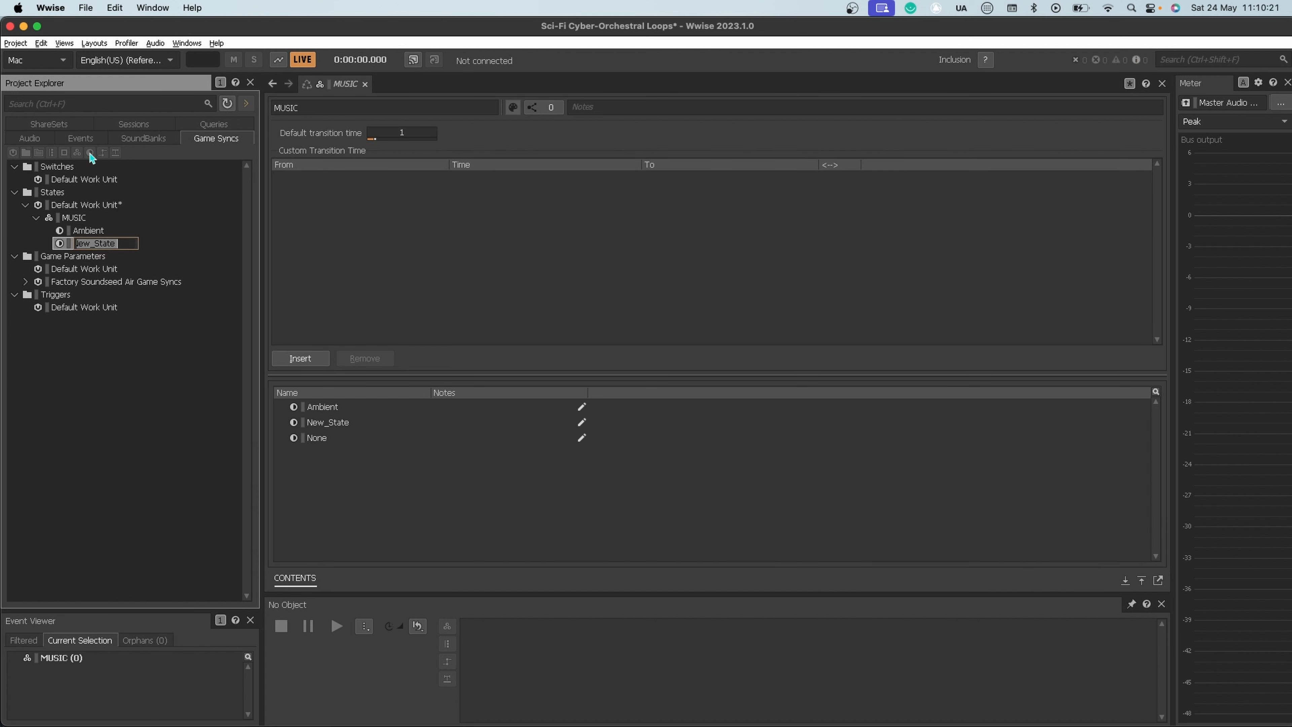
text(PreCombat)
key(Return)
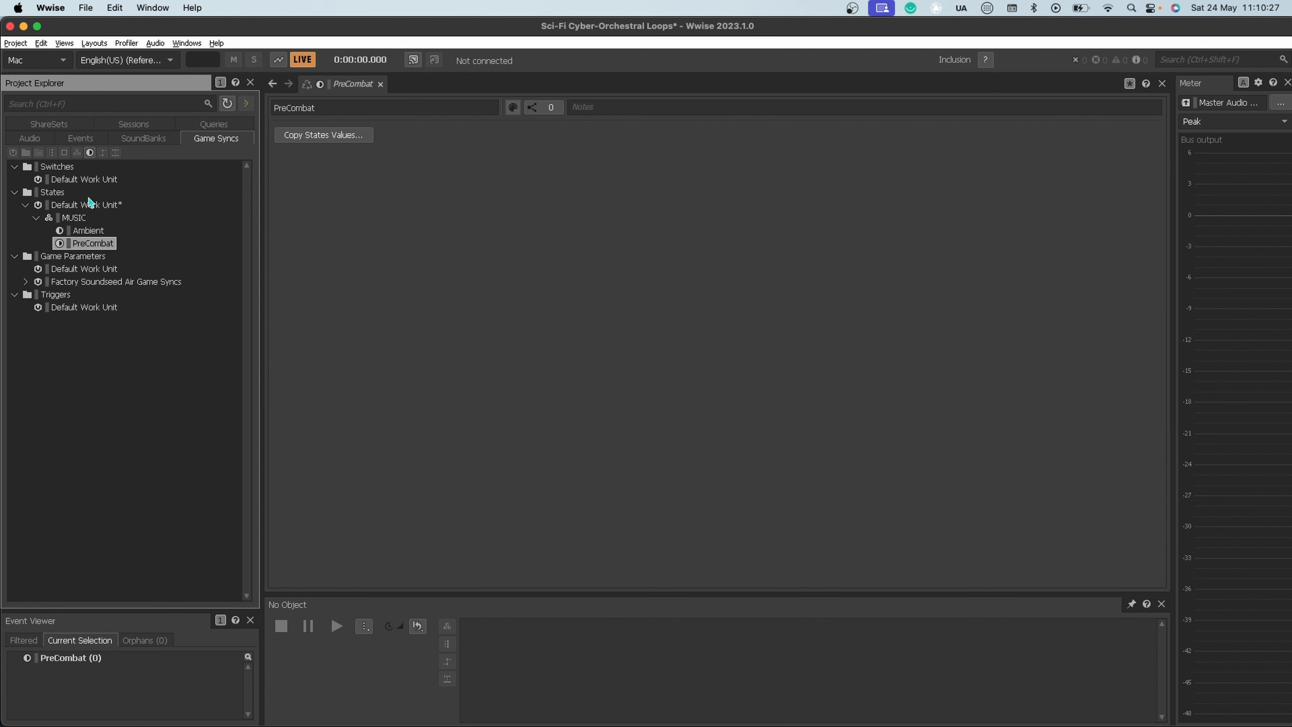
Step: Add a state named Combat to the MUSIC state group
click(74, 218)
click(90, 152)
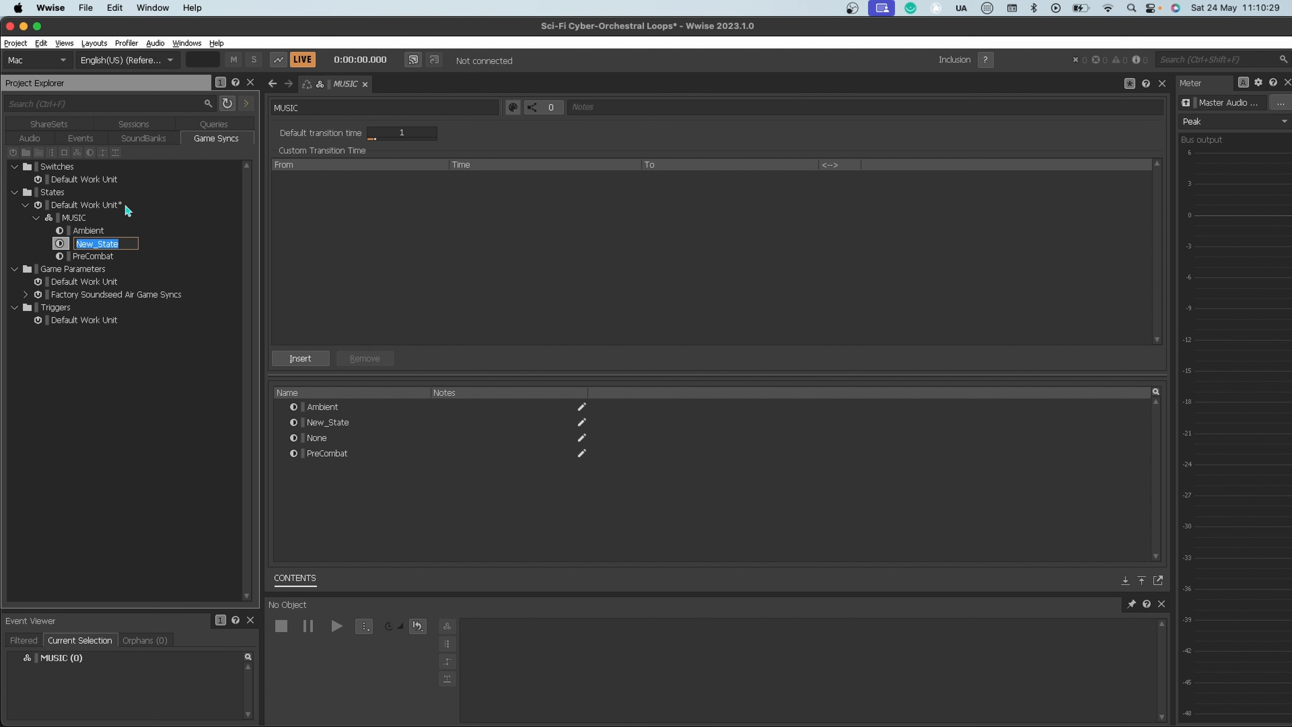
text(Comab)
key(BackSpace)
key(BackSpace)
text(bat)
key(Return)
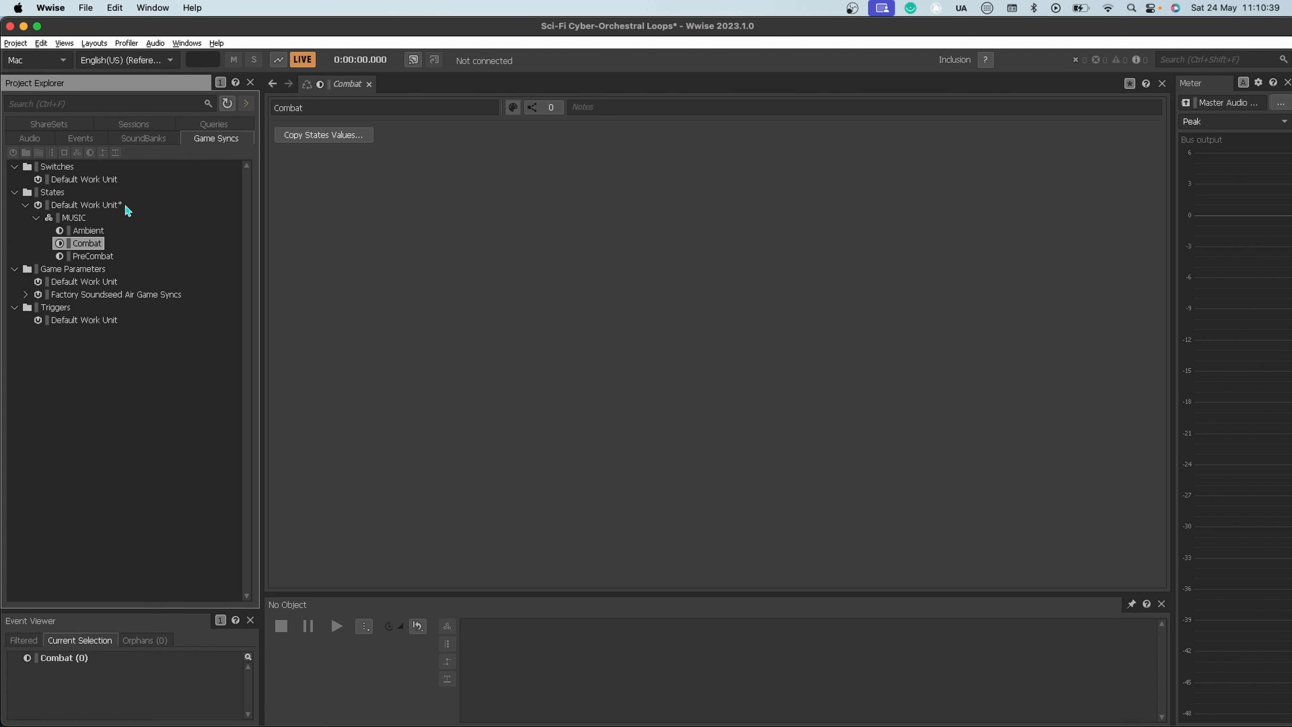
Step: Audition the LOW, MID and HIGH intensity Terminal Velocity segments in the Interactive Music Hierarchy
click(29, 139)
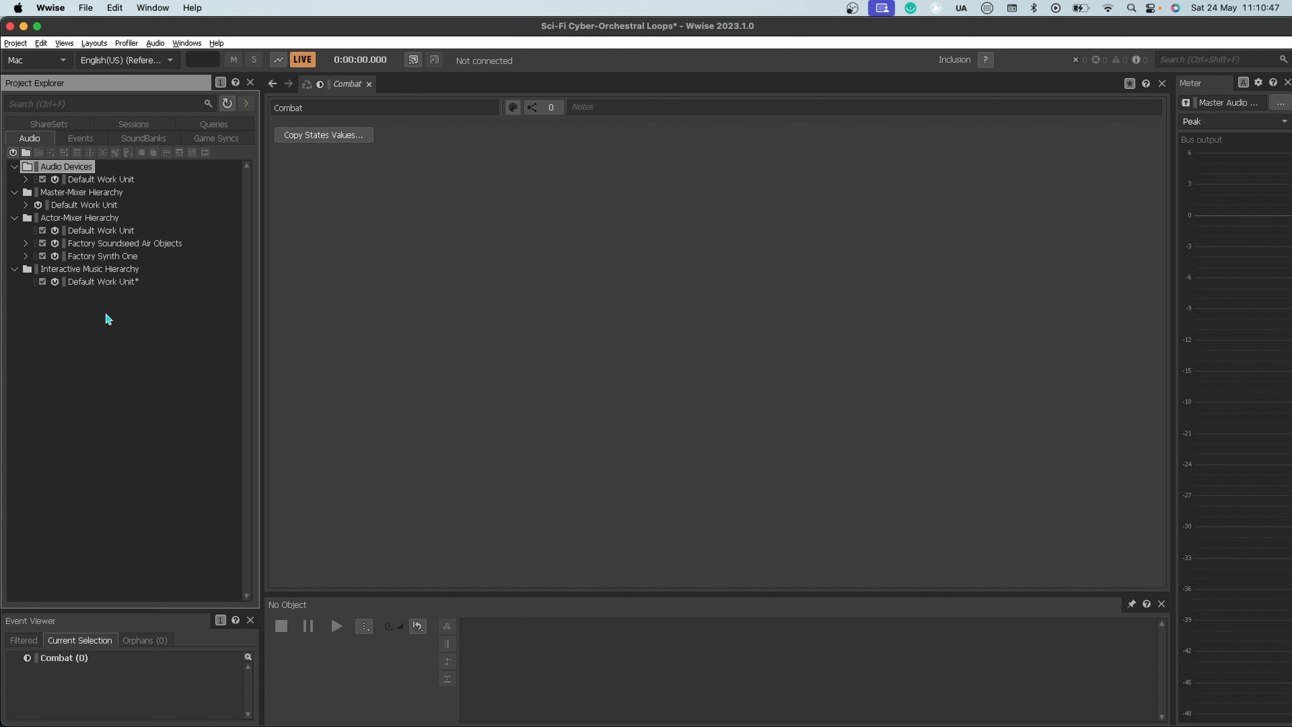
click(101, 271)
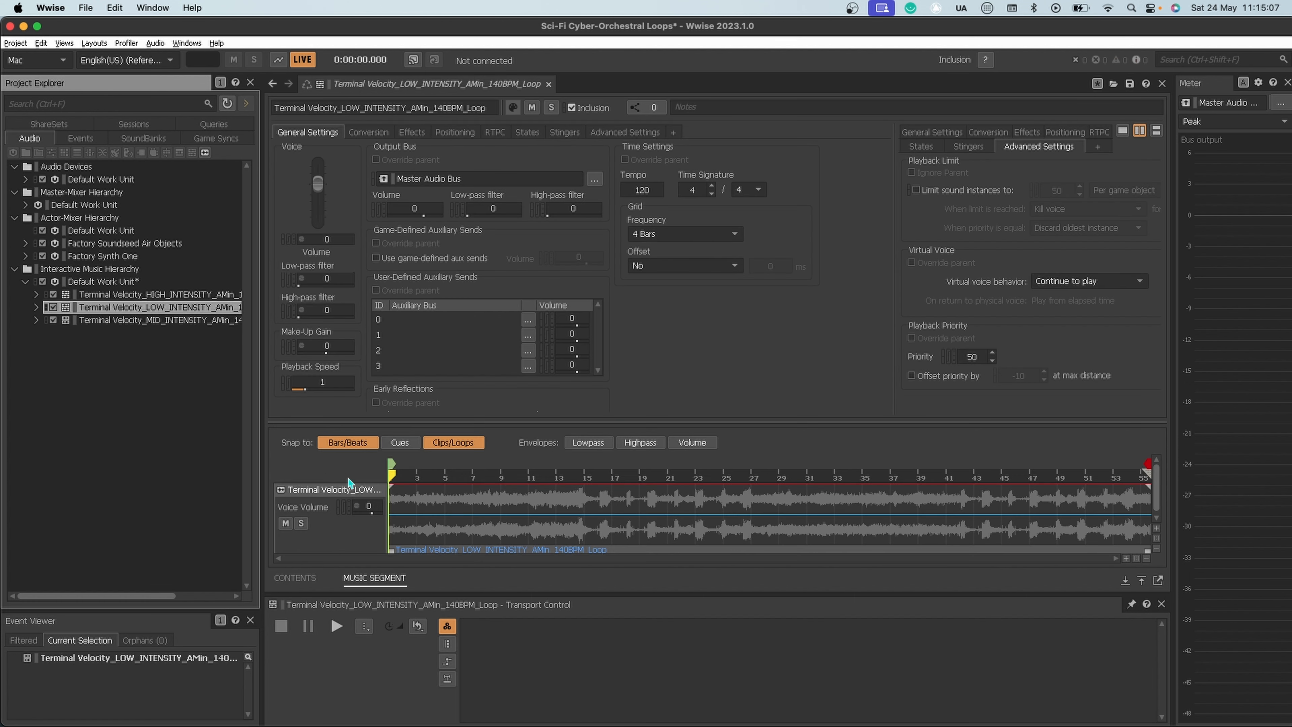
key(space)
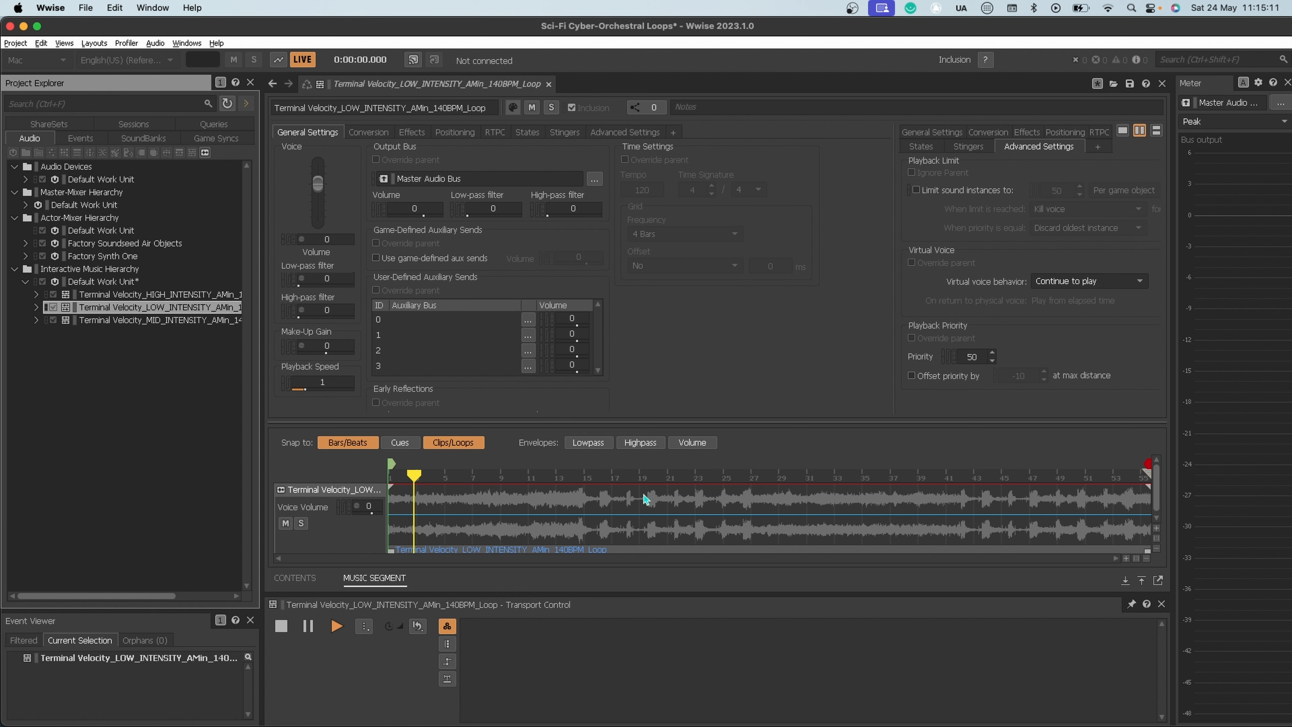
key(space)
click(192, 322)
key(space)
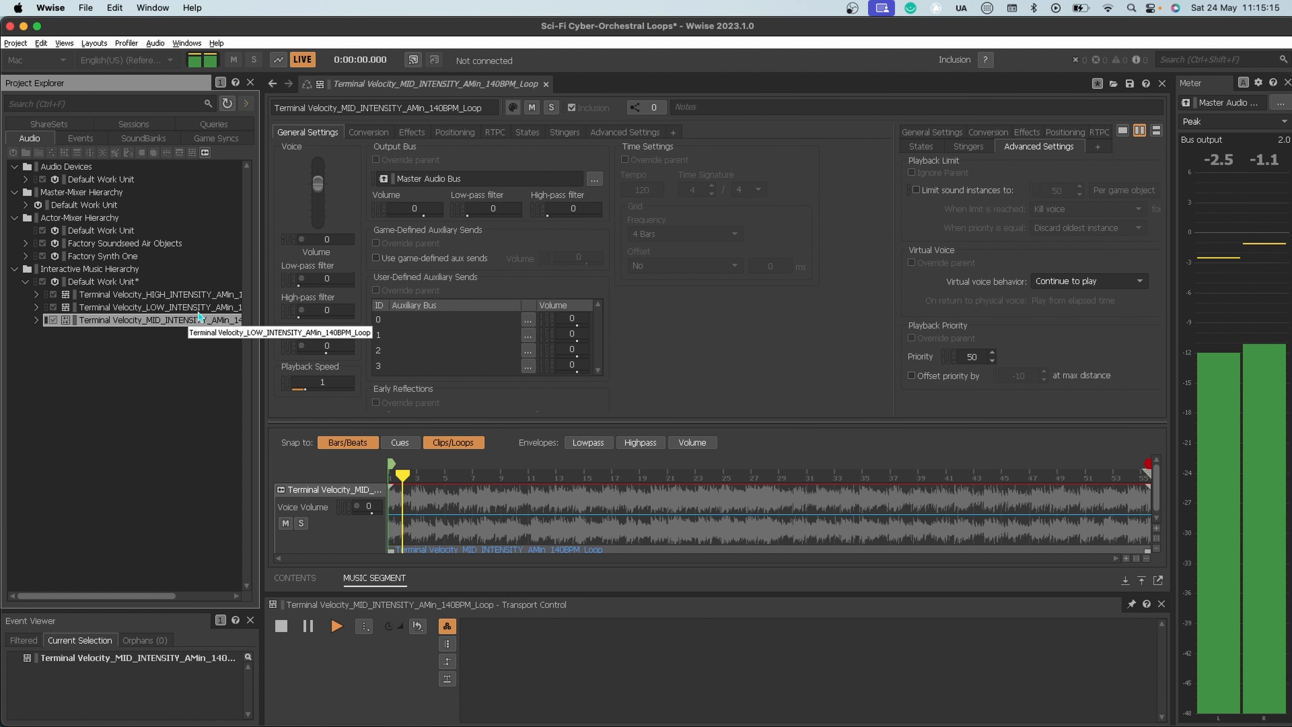
click(184, 296)
key(space)
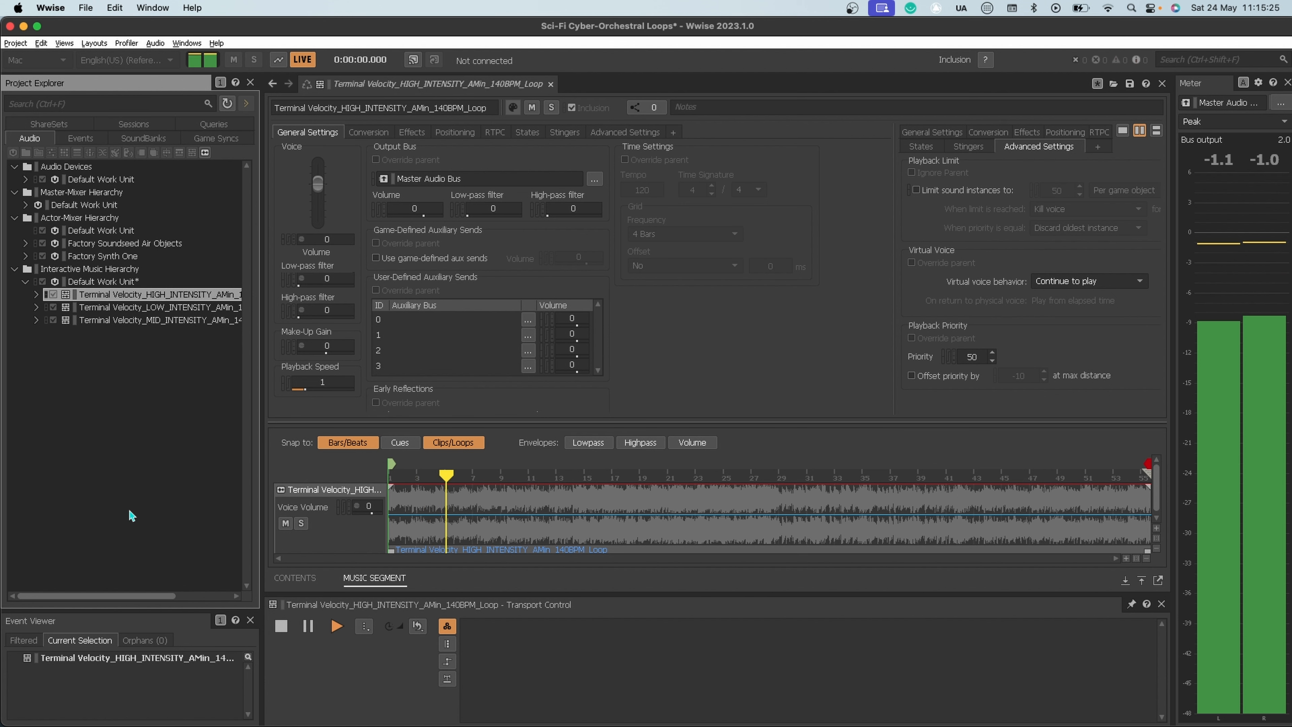
key(space)
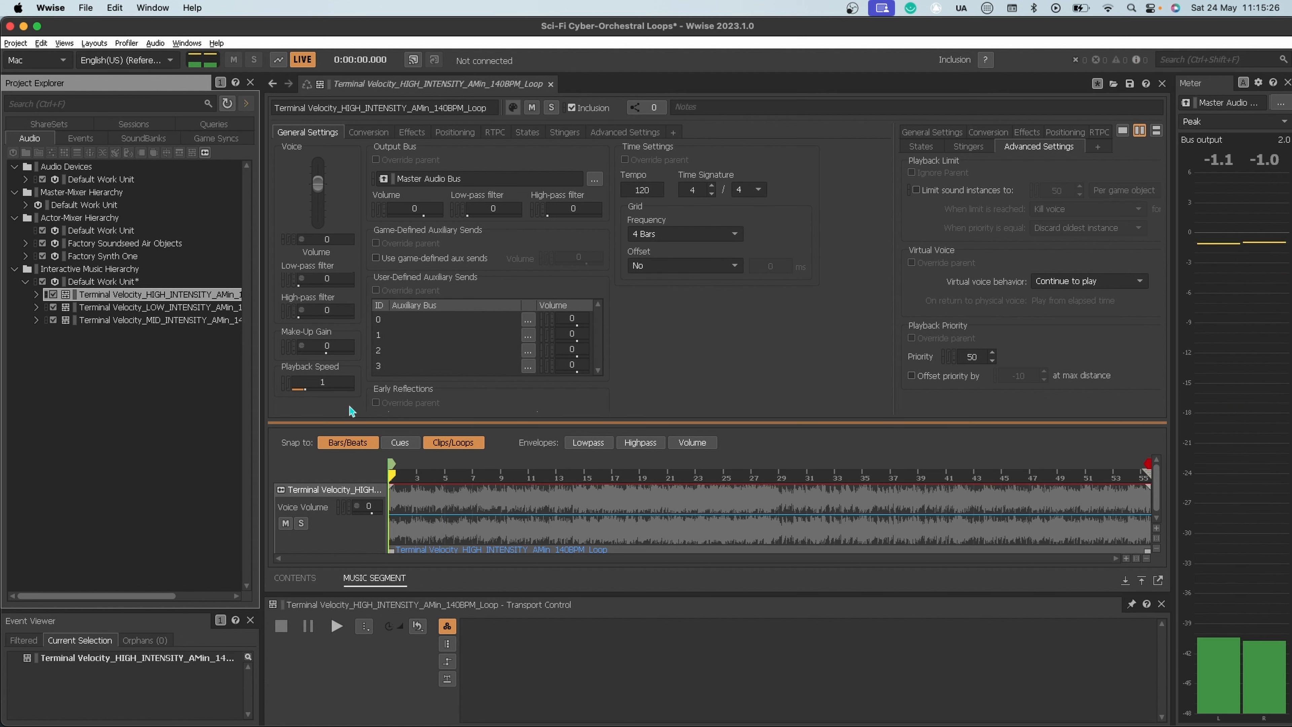
Step: Wrap the Terminal Velocity HIGH_INTENSITY segment in a new parent Music Playlist Container named Combat
right_click(128, 299)
mouse_move(305, 319)
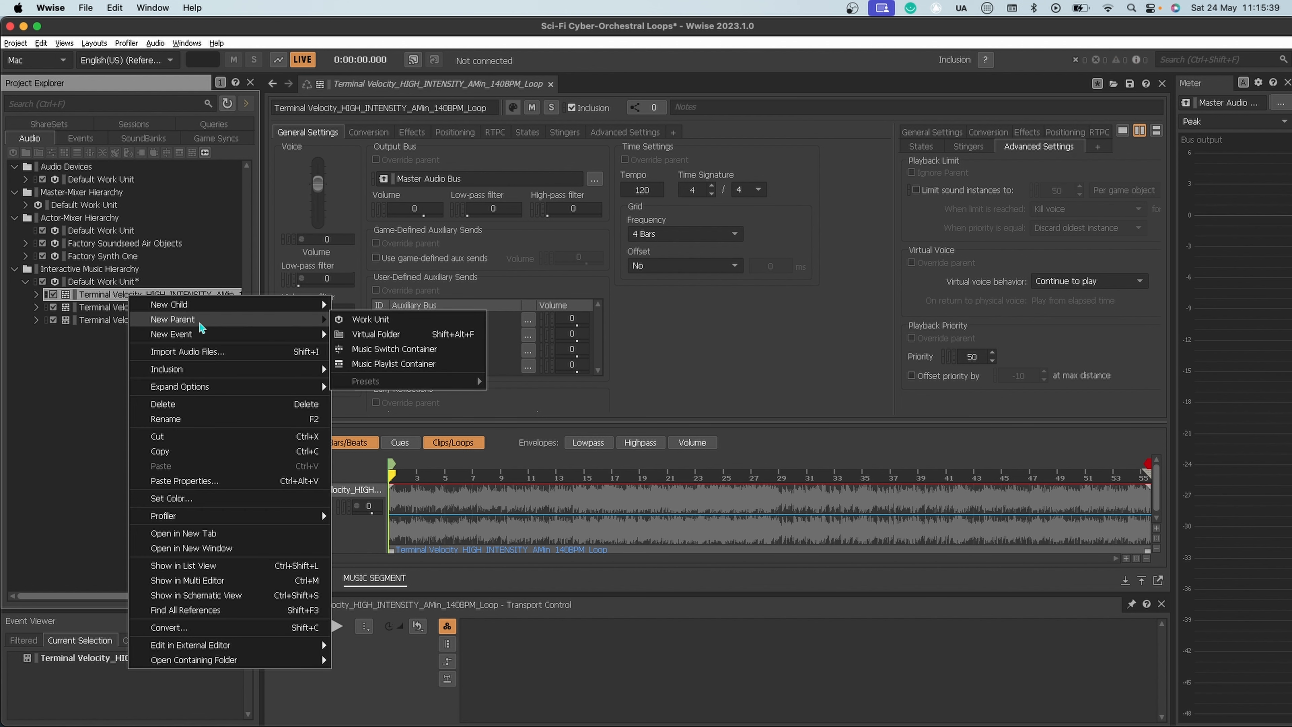
click(422, 363)
text(Combat)
key(Return)
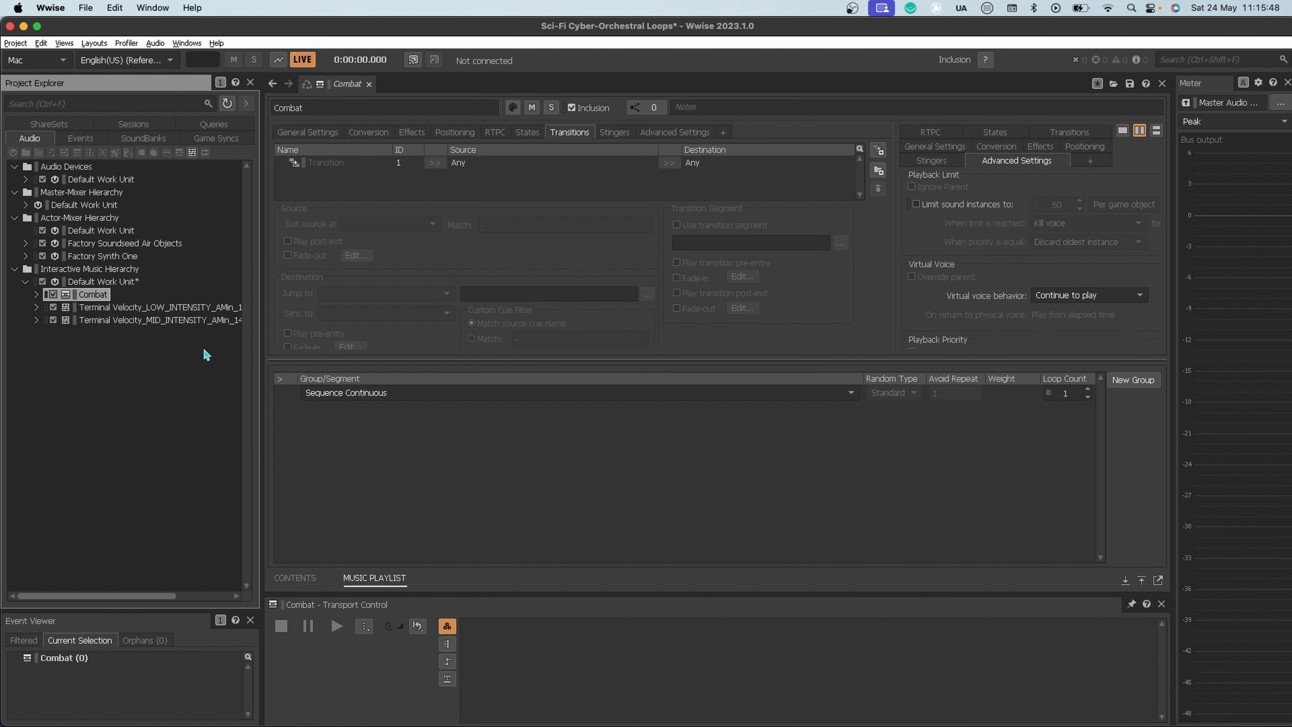
Step: Wrap the Terminal Velocity LOW_INTENSITY segment in a new parent Music Playlist Container named Ambient
click(122, 310)
right_click(122, 313)
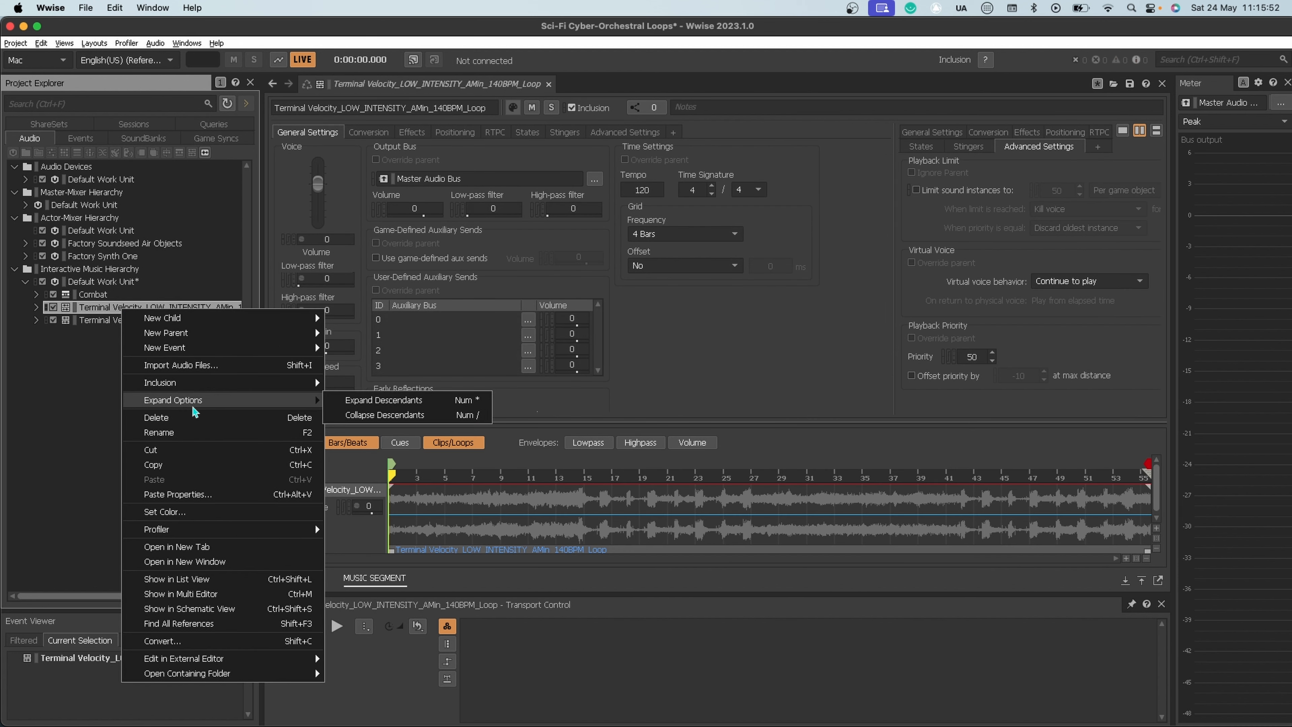
mouse_move(184, 339)
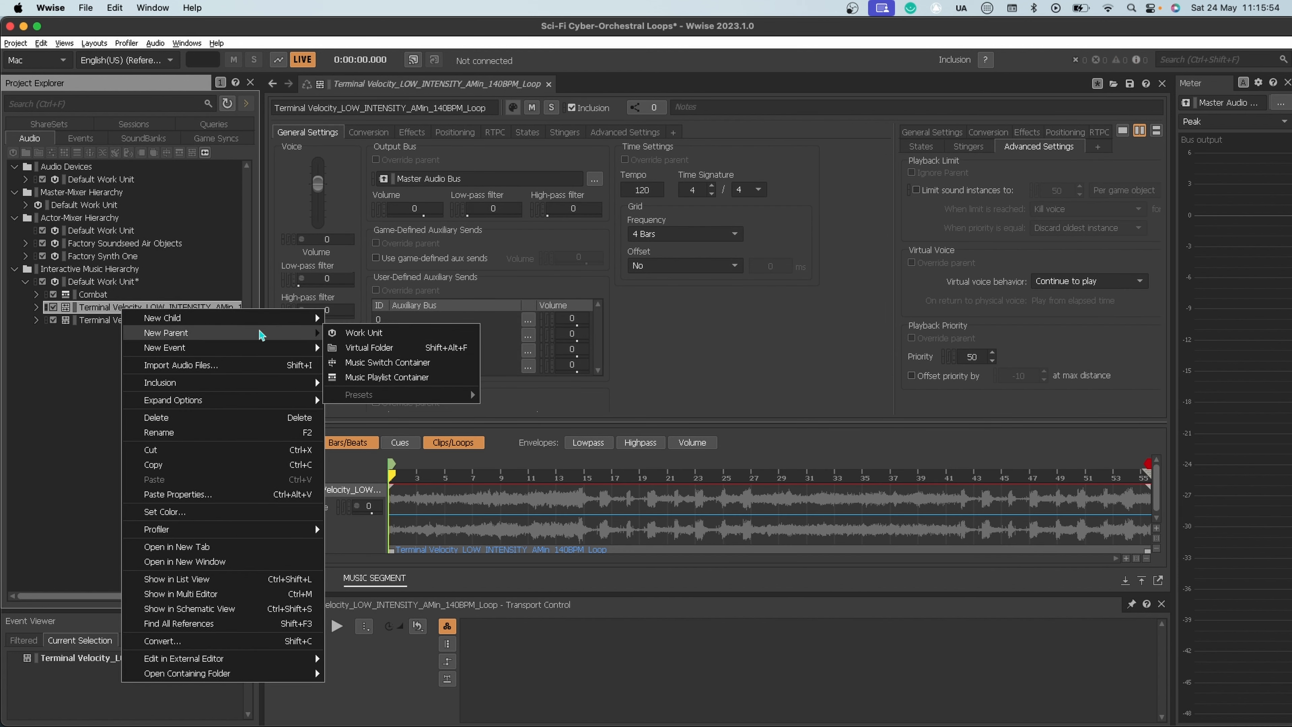
click(387, 377)
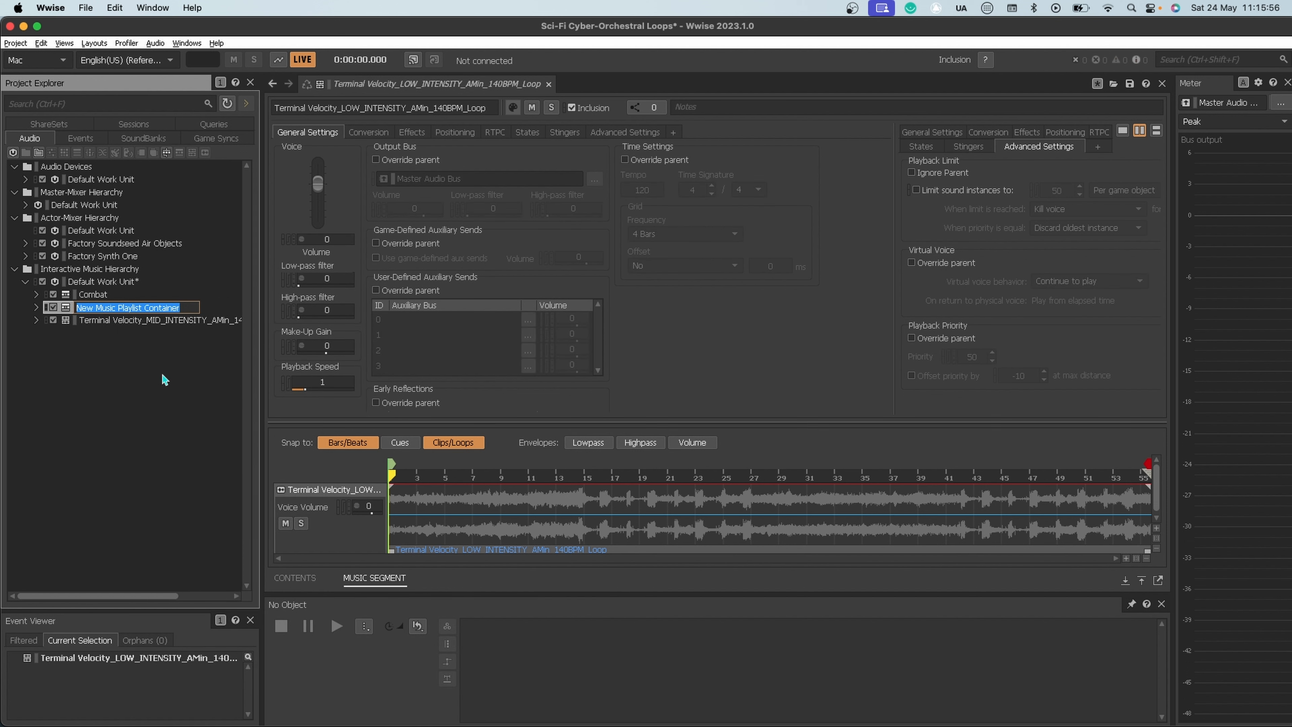
text(Ambient)
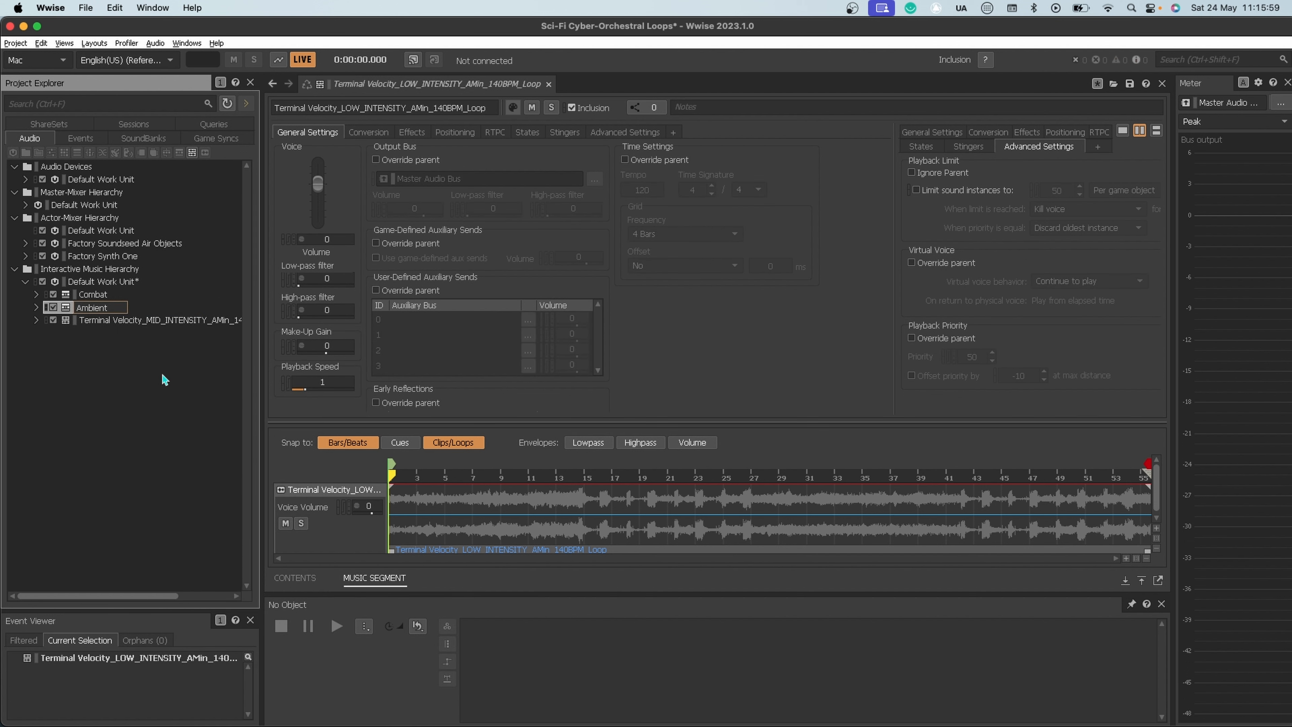
key(Return)
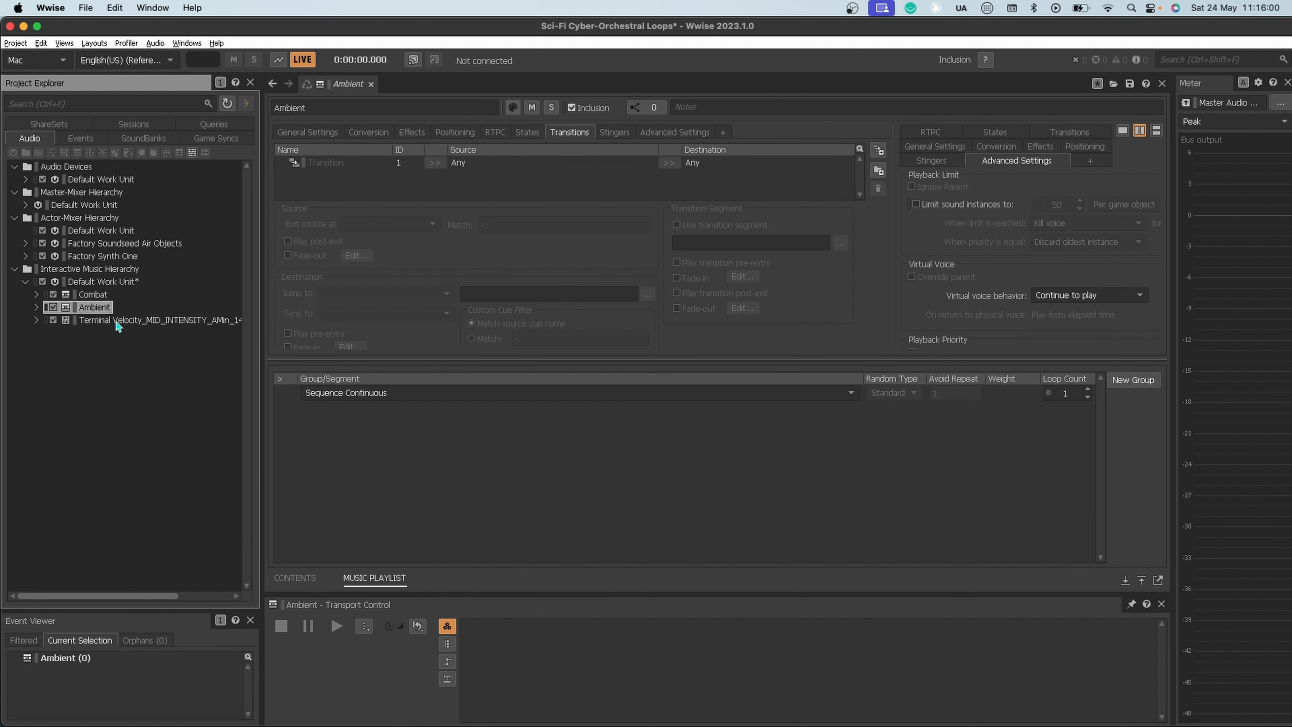
Step: Wrap the Terminal Velocity MID_INTENSITY segment in a new parent Music Playlist Container named PreCombat
click(118, 322)
right_click(119, 327)
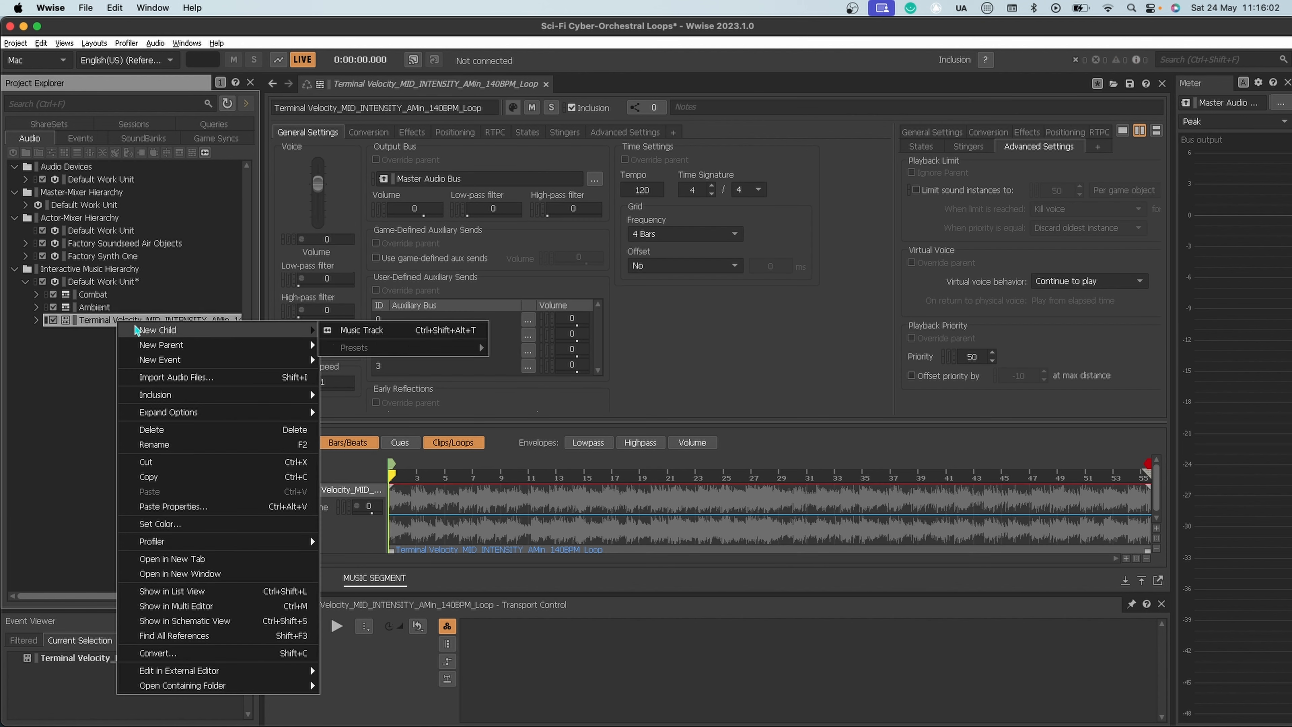
mouse_move(192, 346)
click(383, 389)
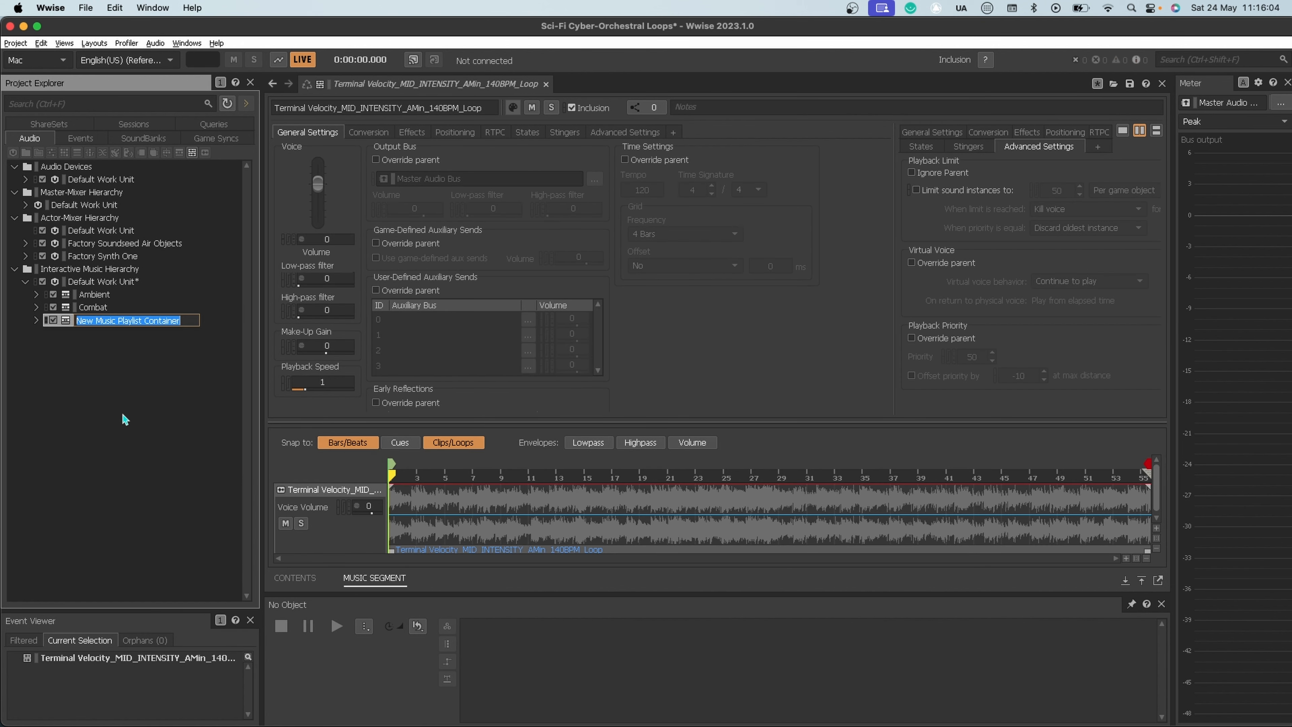
text(PreCombat)
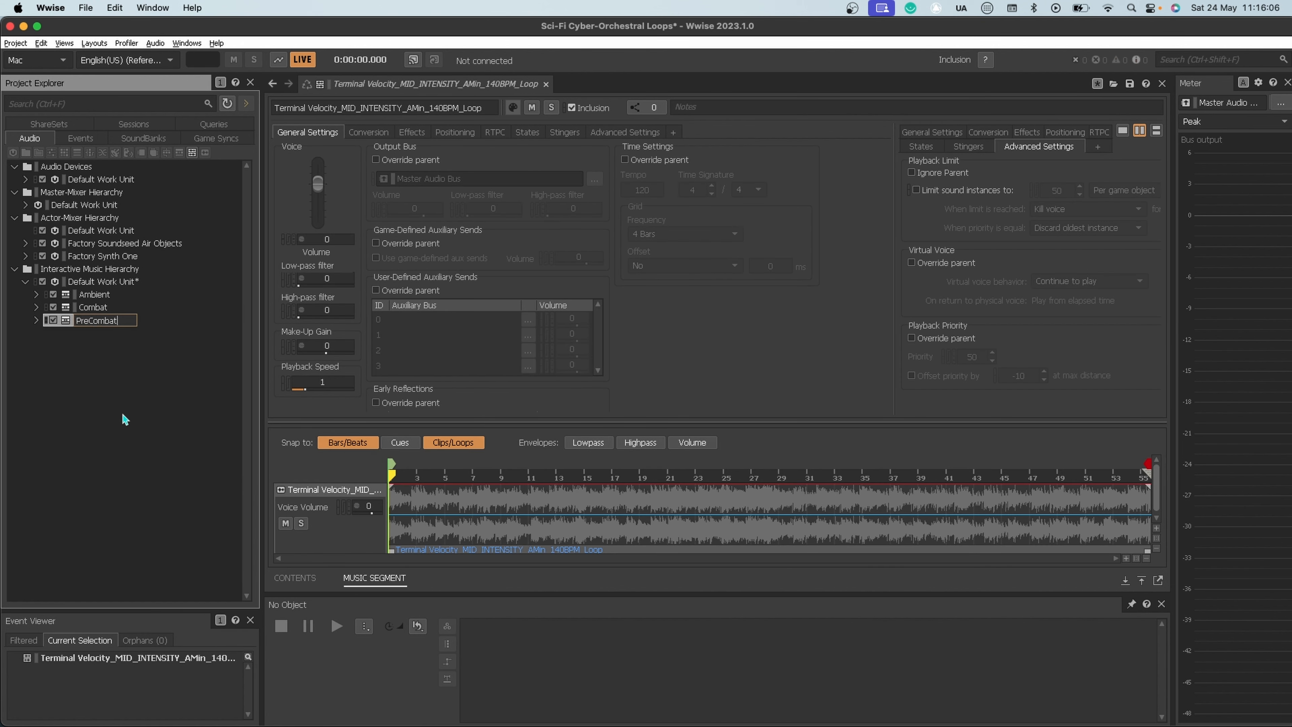
key(Return)
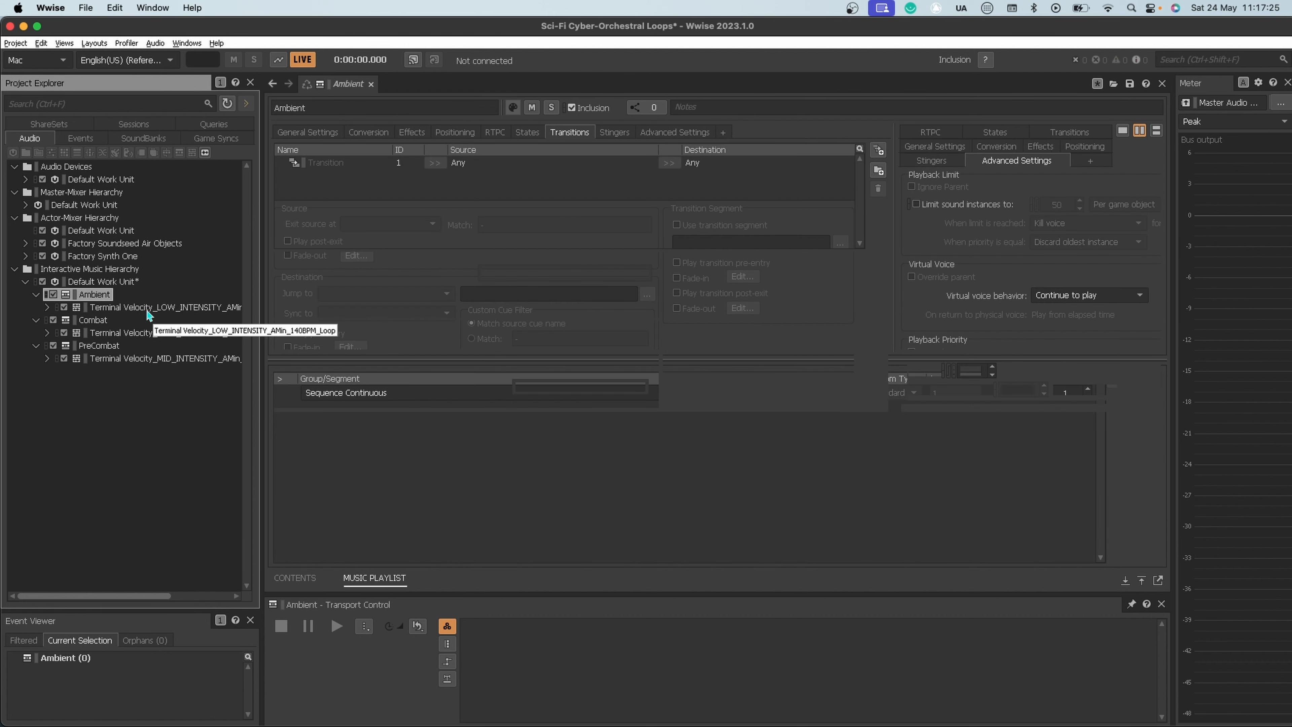
Step: Add the Terminal Velocity LOW_INTENSITY segment to the Ambient container's Sequence Continuous playlist and select its entry
click(146, 306)
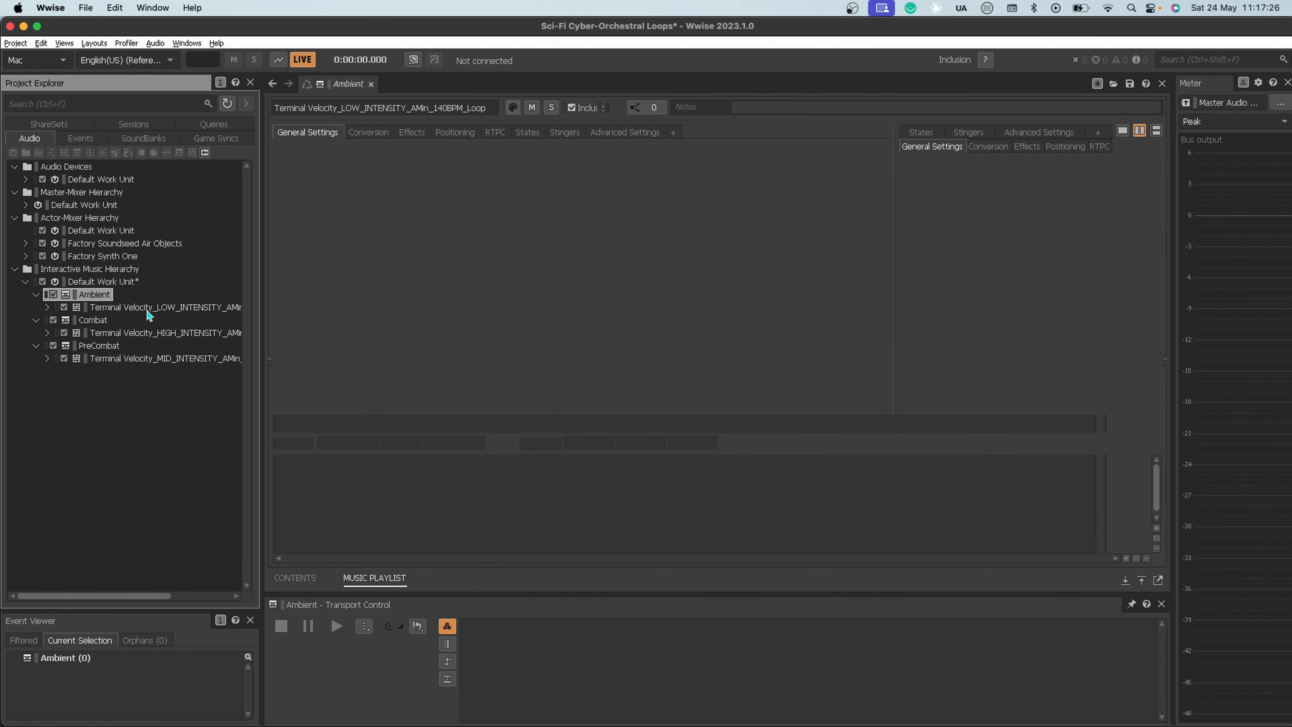
click(93, 296)
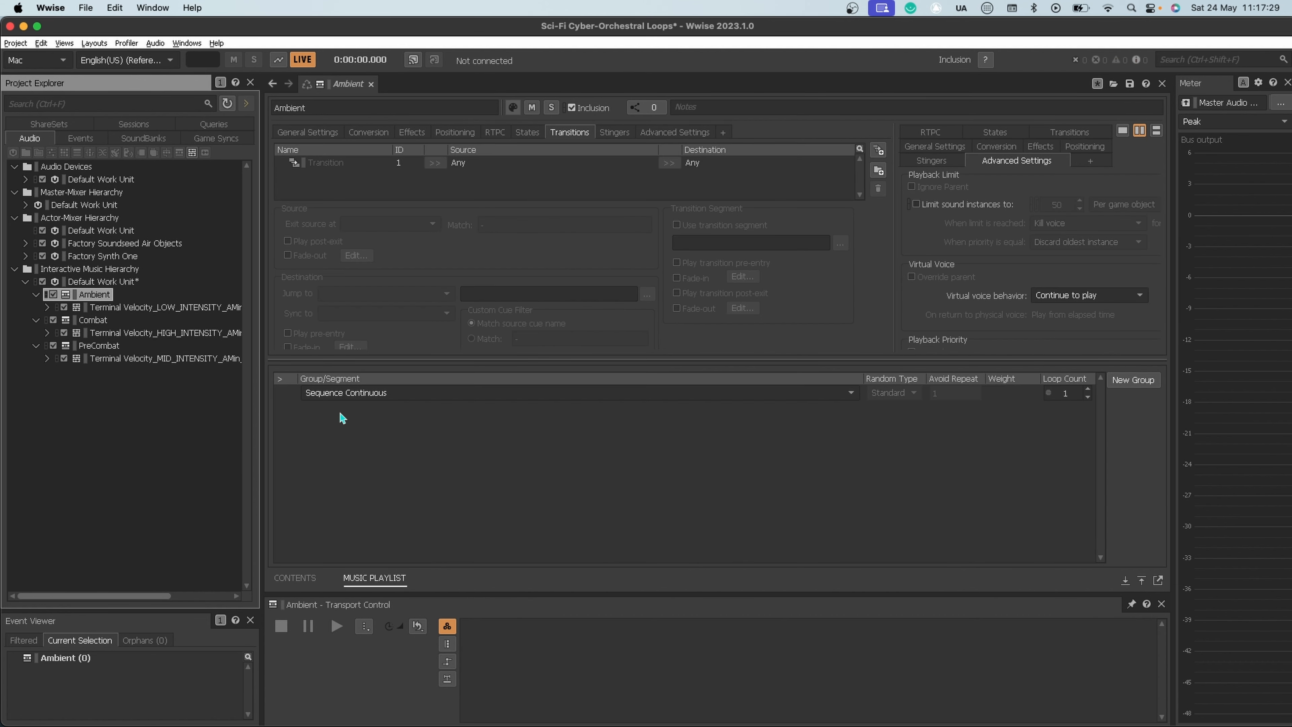
drag(101, 312, 407, 399)
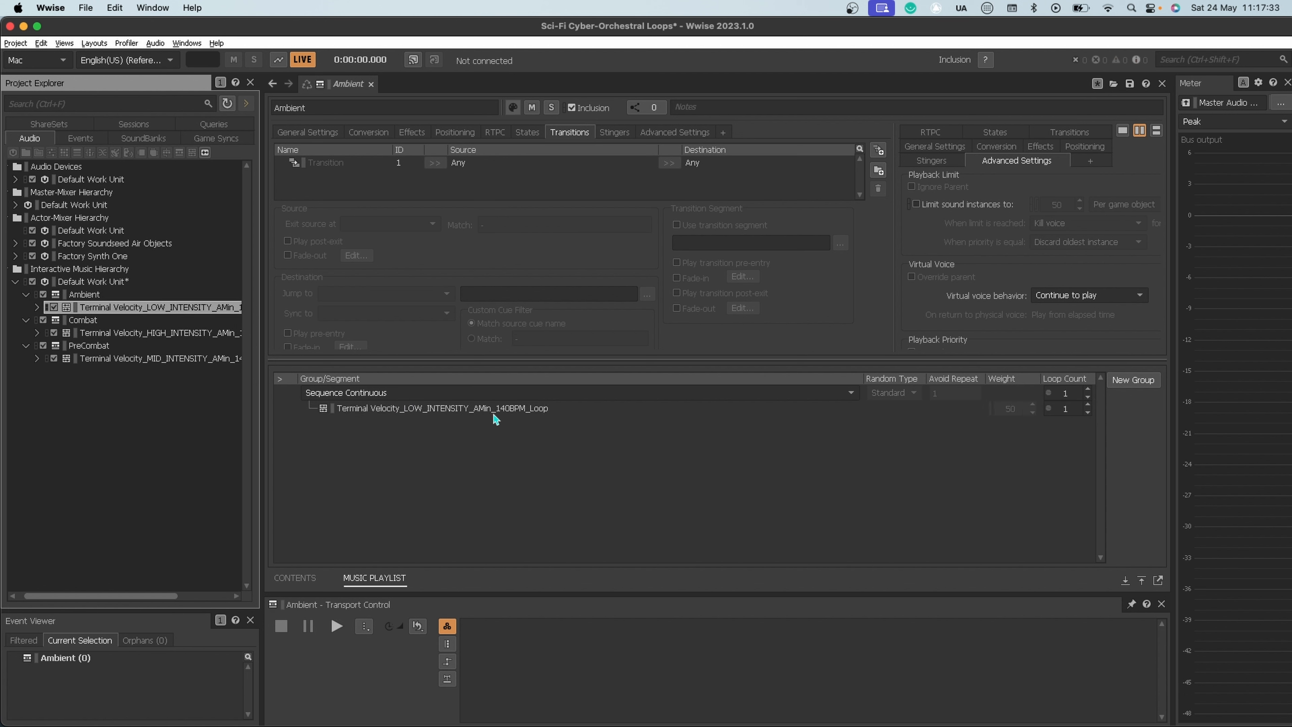
click(836, 410)
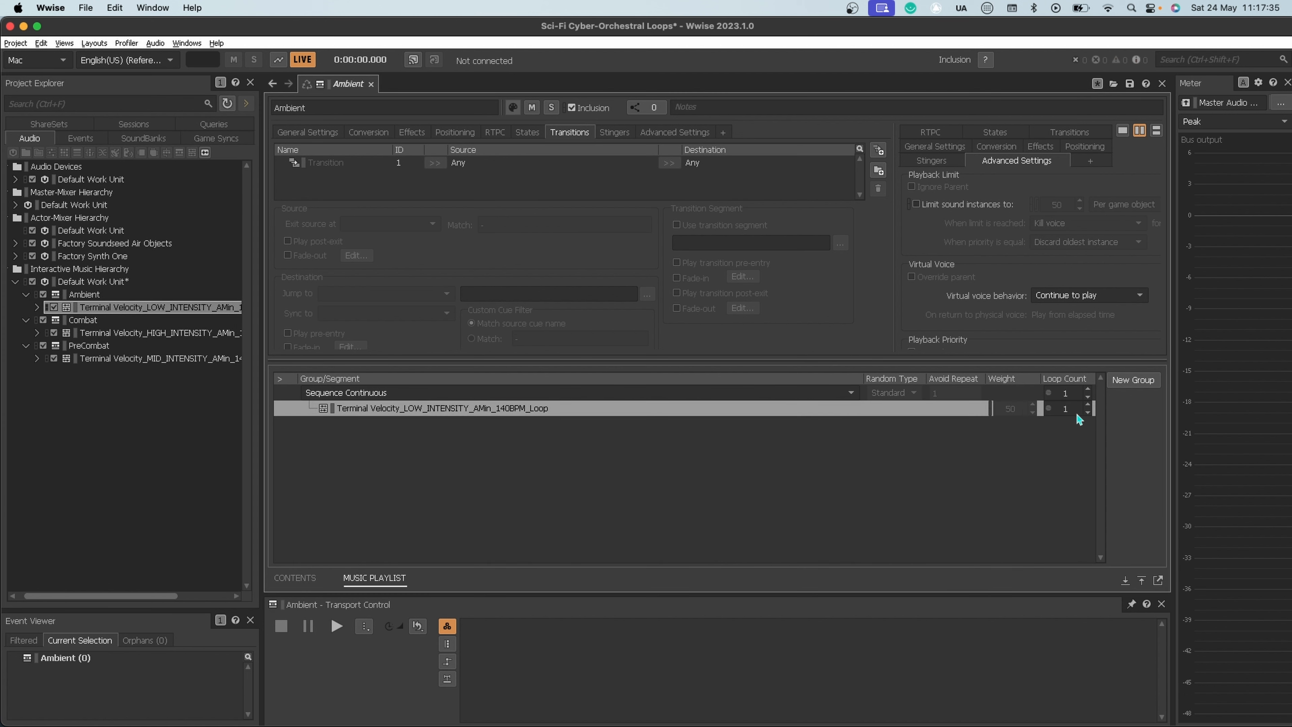
Step: Set the loop count of the LOW_INTENSITY entry in the Ambient playlist to Infinite
click(1087, 412)
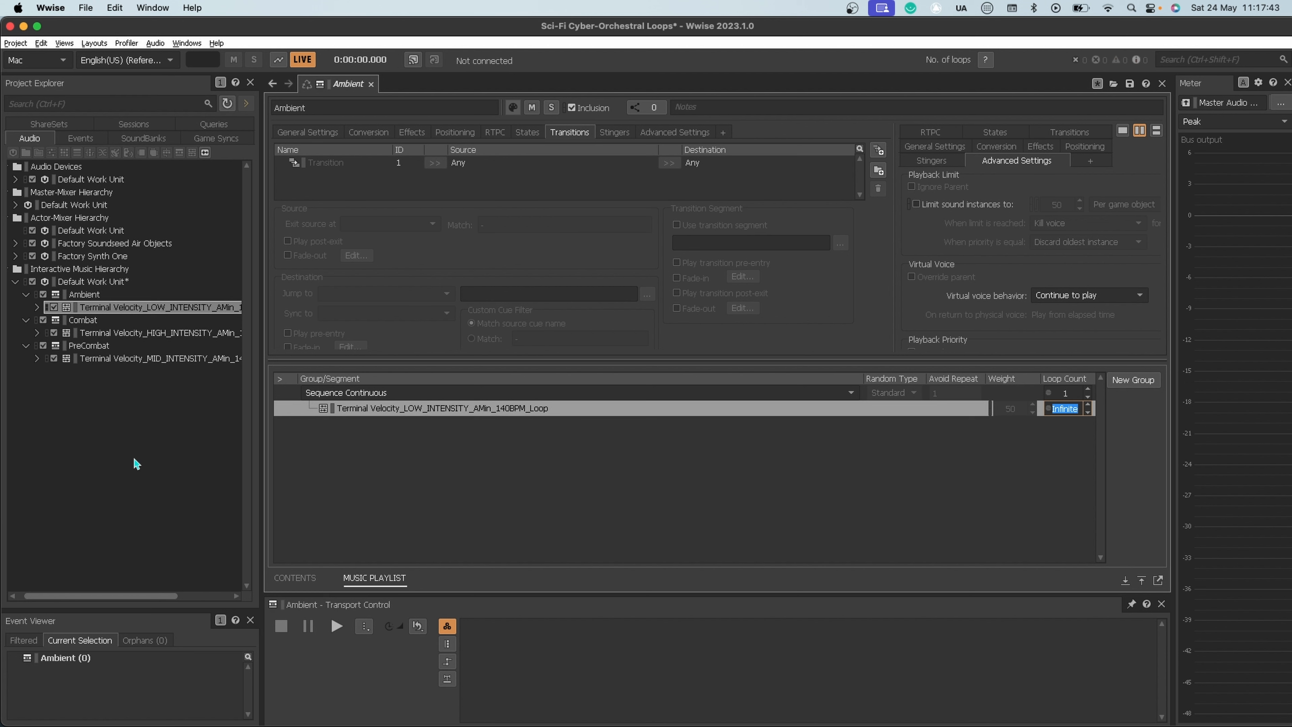
click(435, 482)
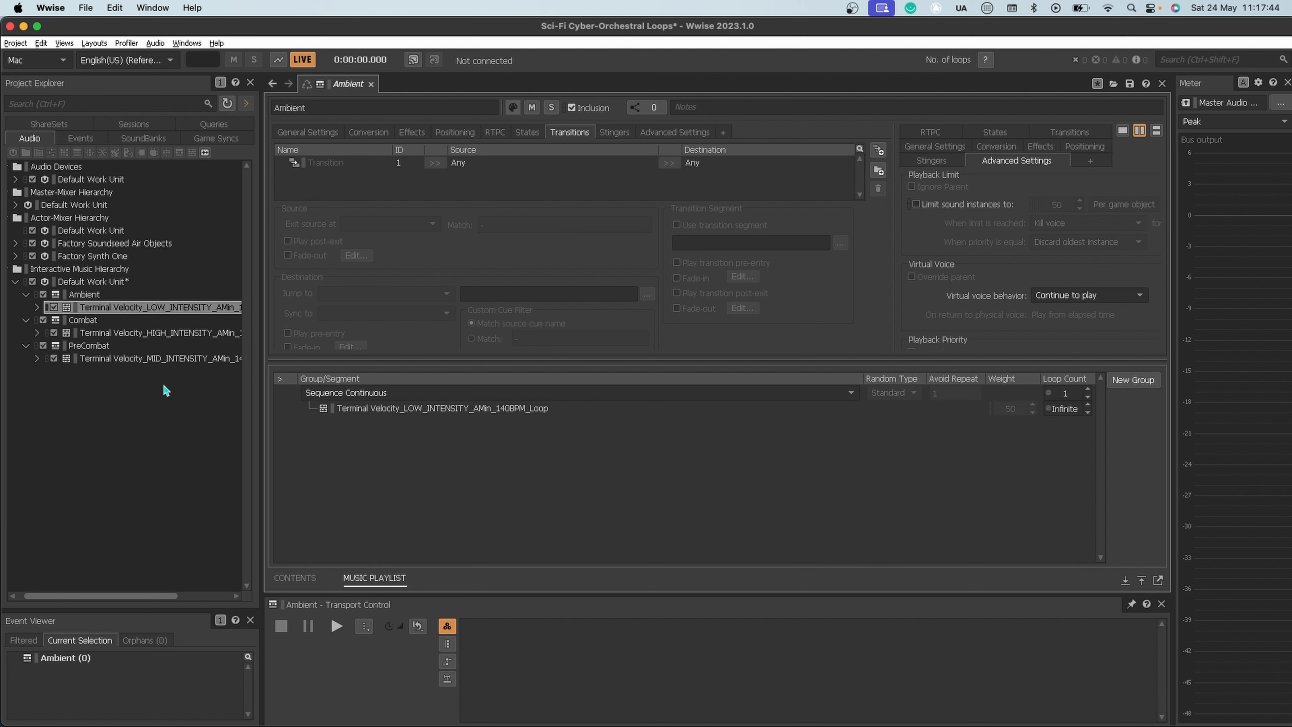
Step: Add the Terminal Velocity HIGH_INTENSITY segment to the Combat container's Sequence Continuous playlist and set its loop count to Infinite
click(141, 333)
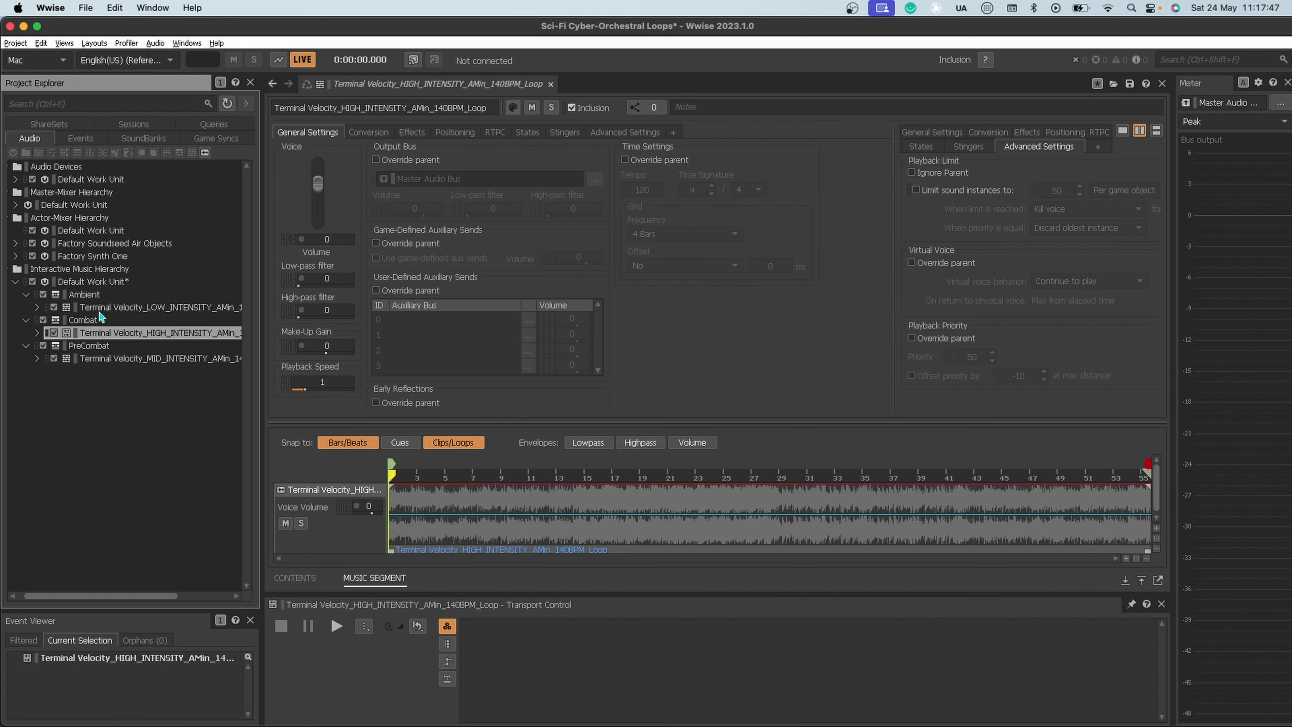
click(80, 320)
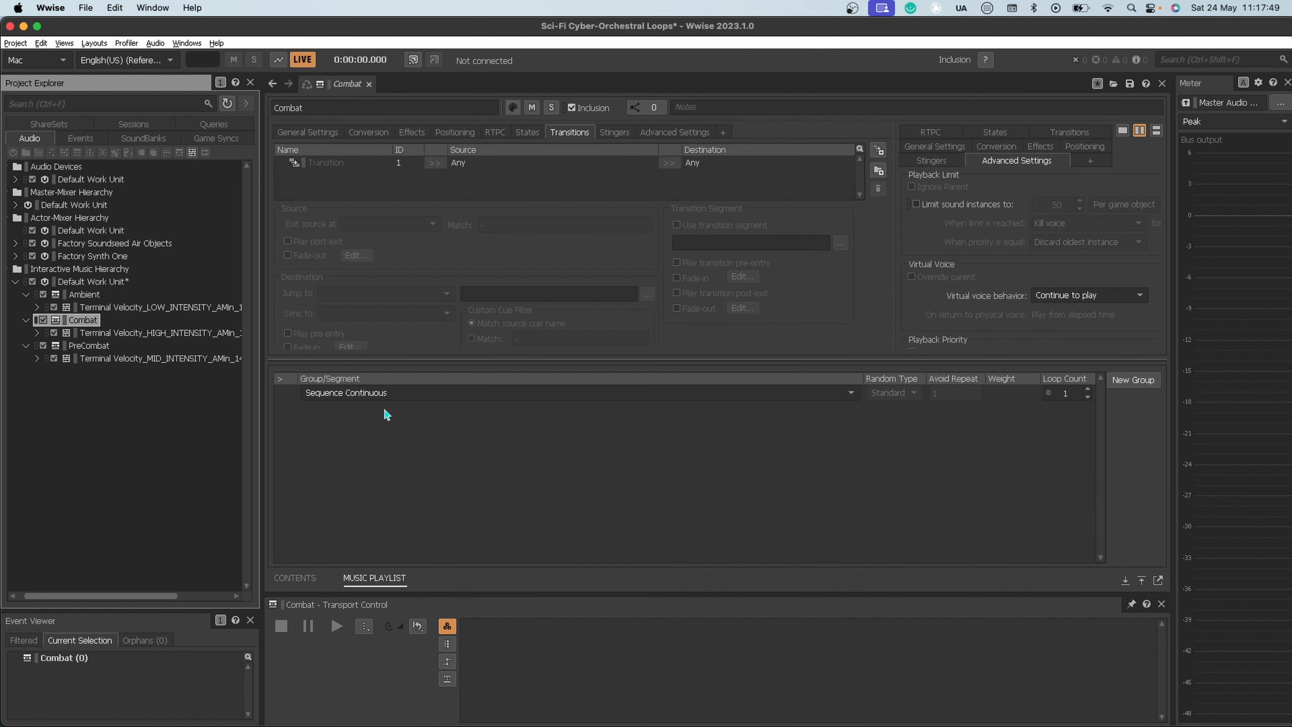
drag(102, 334, 372, 404)
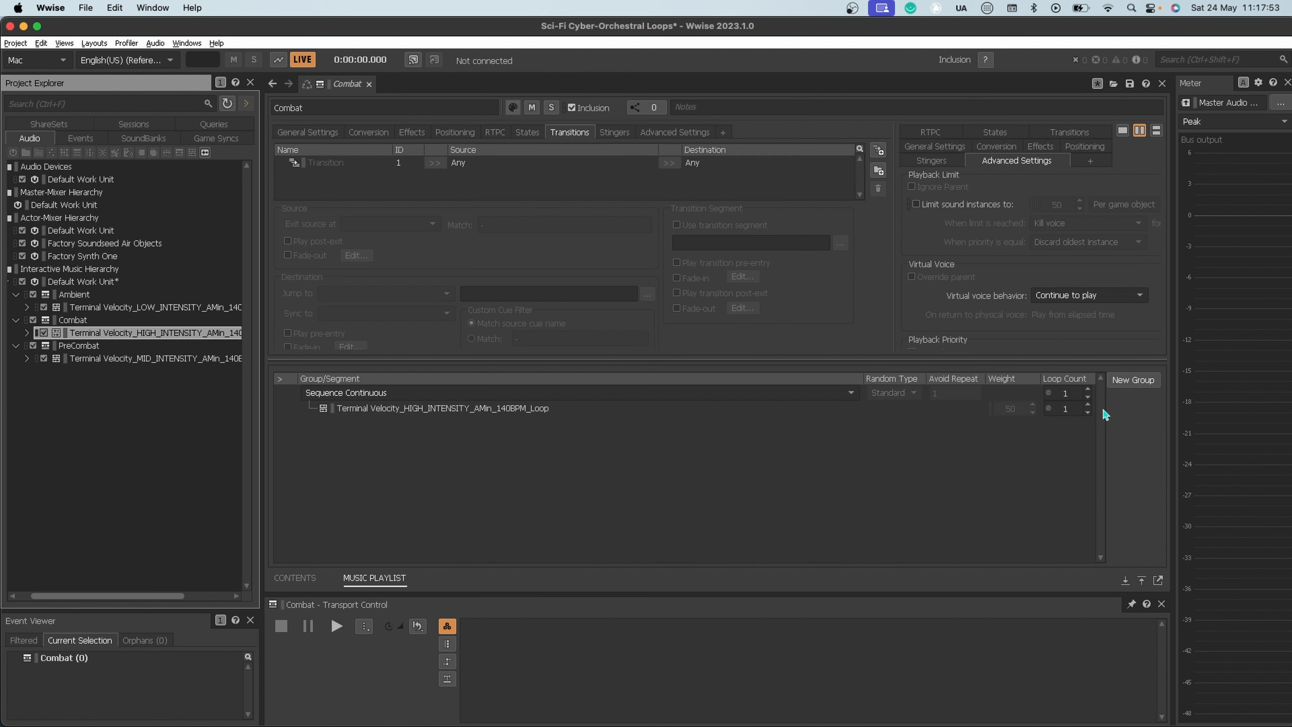
click(1087, 412)
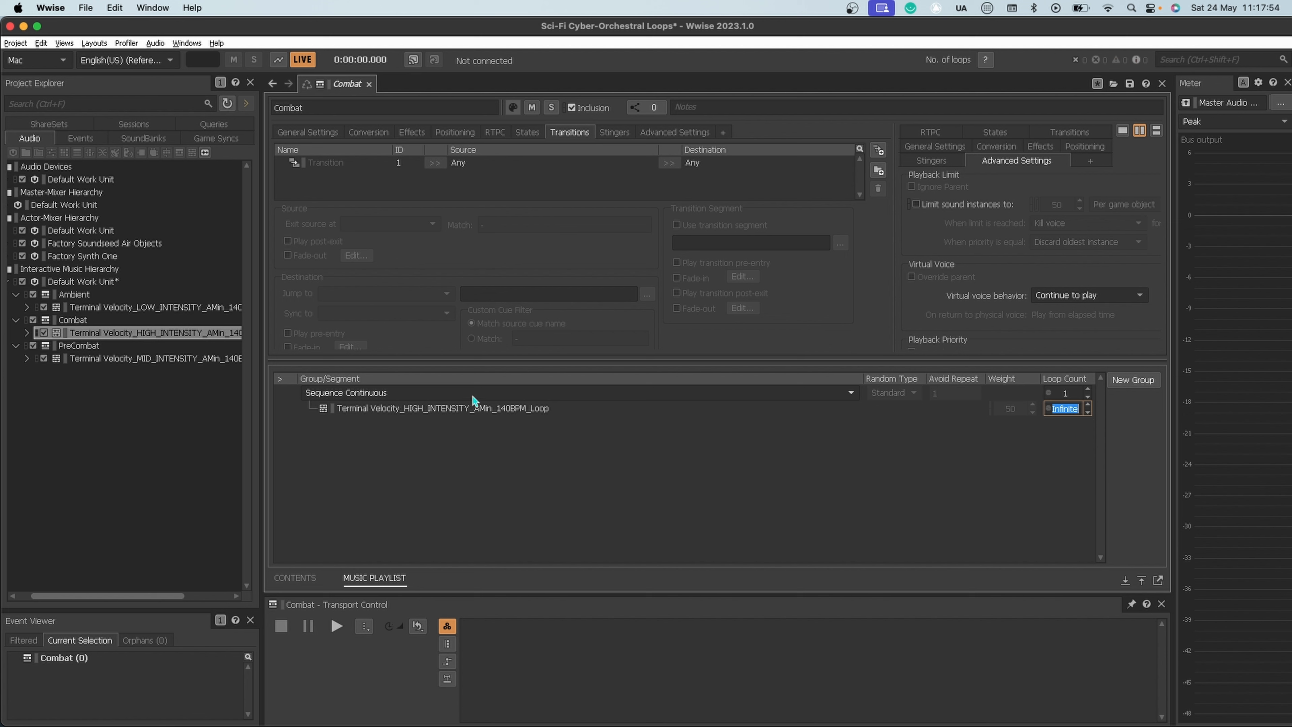
Step: Add the Terminal Velocity MID_INTENSITY segment to the PreCombat container's Sequence Continuous playlist and set its loop count to Infinite
click(113, 362)
click(83, 349)
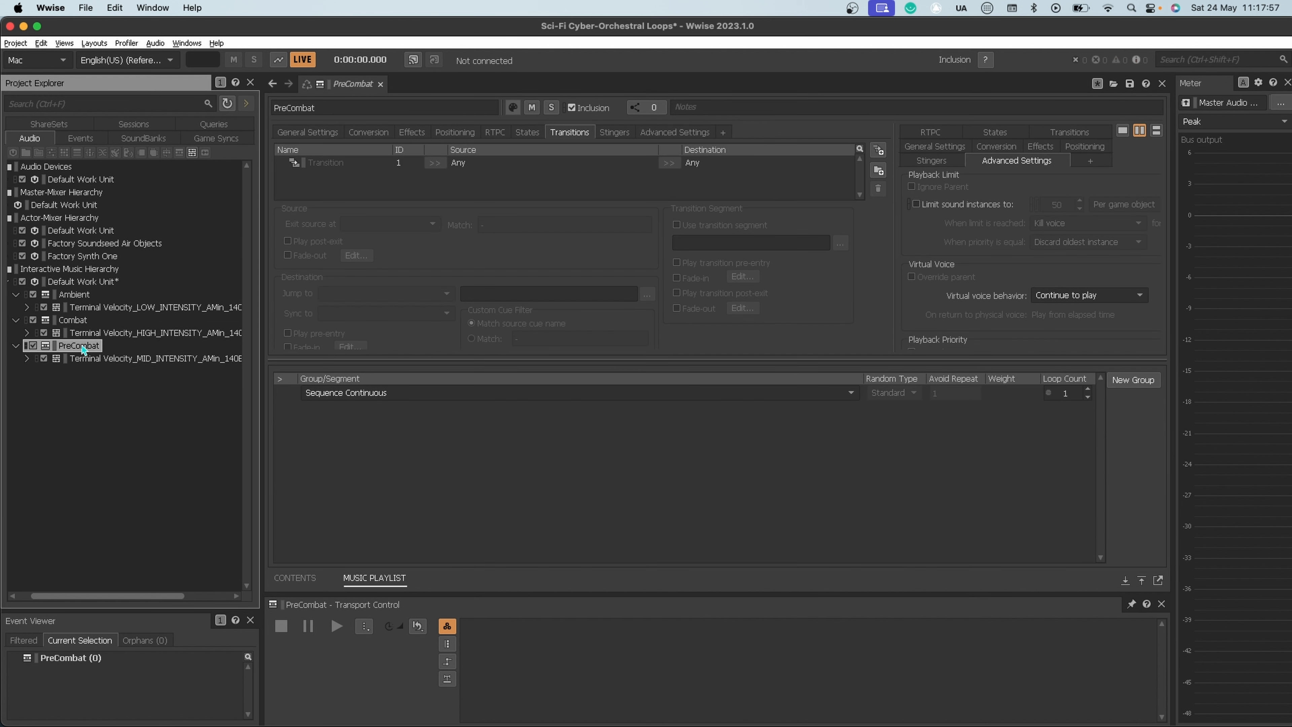
drag(120, 358, 528, 408)
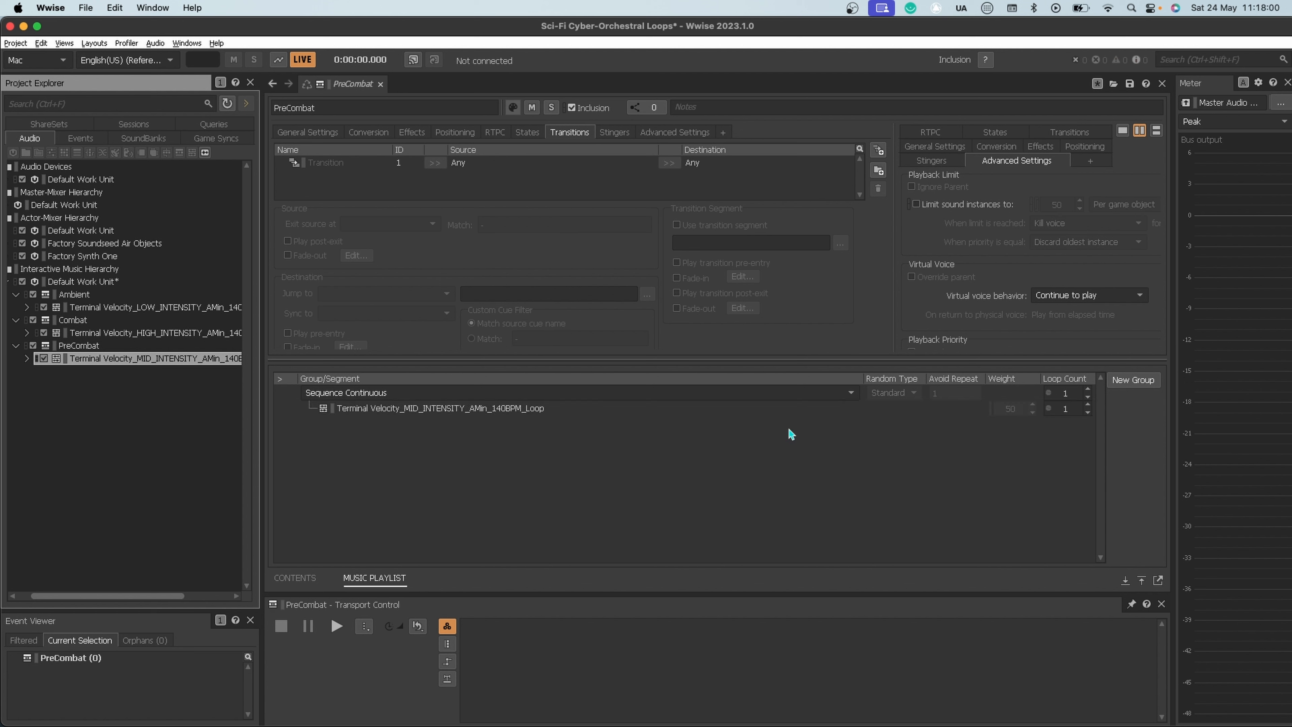
click(1087, 413)
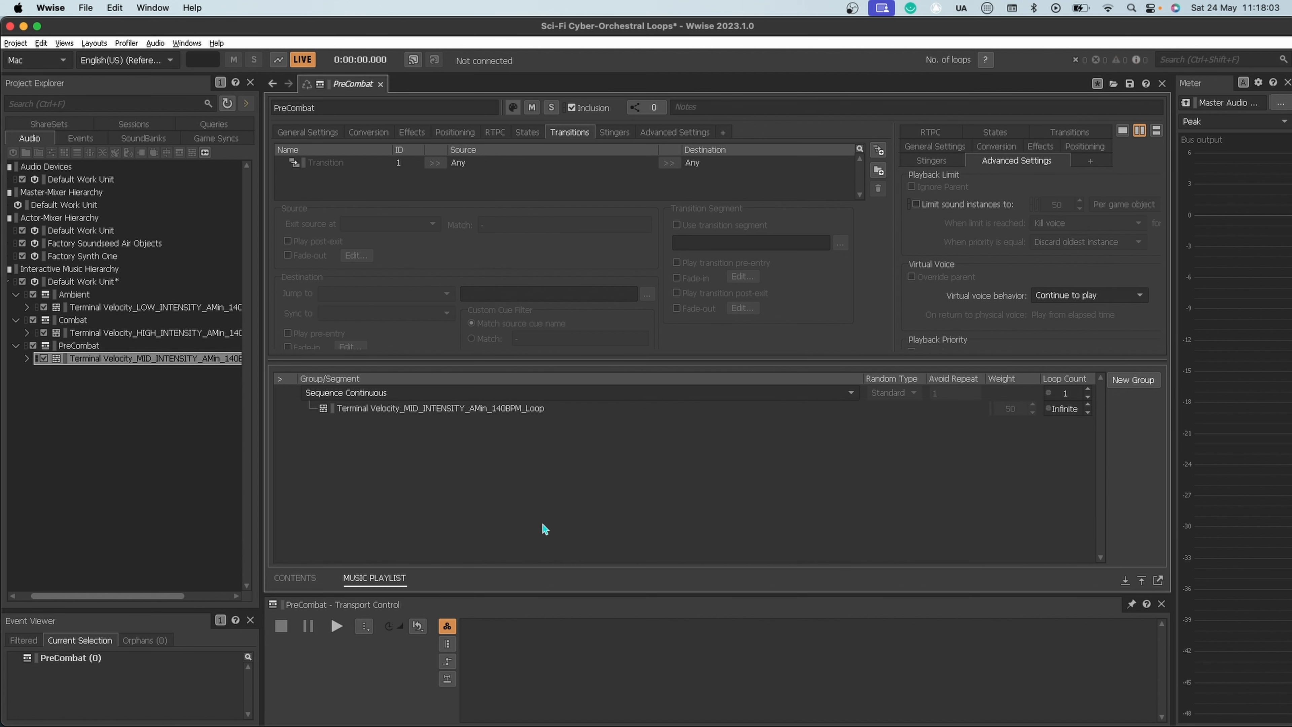
Step: Create a Music Switch Container named Switch under the Interactive Music Hierarchy's Default Work Unit
click(123, 282)
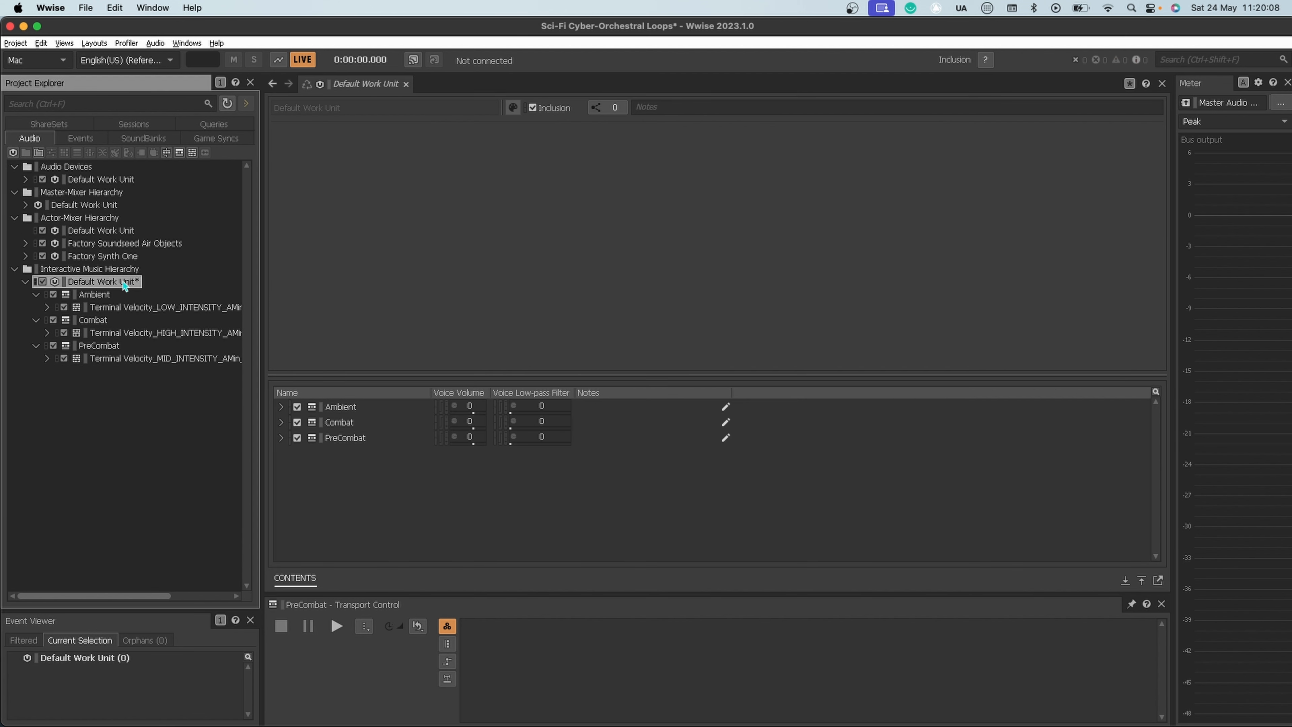
right_click(123, 283)
mouse_move(223, 290)
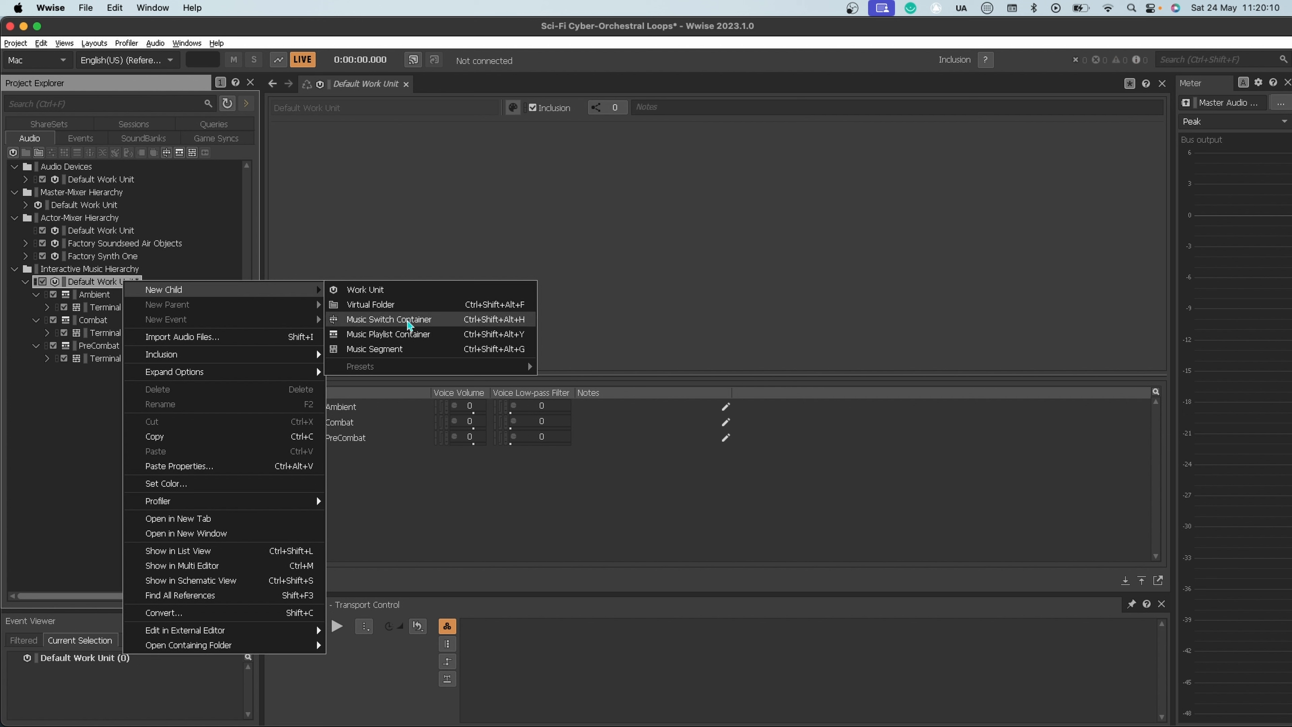
click(389, 319)
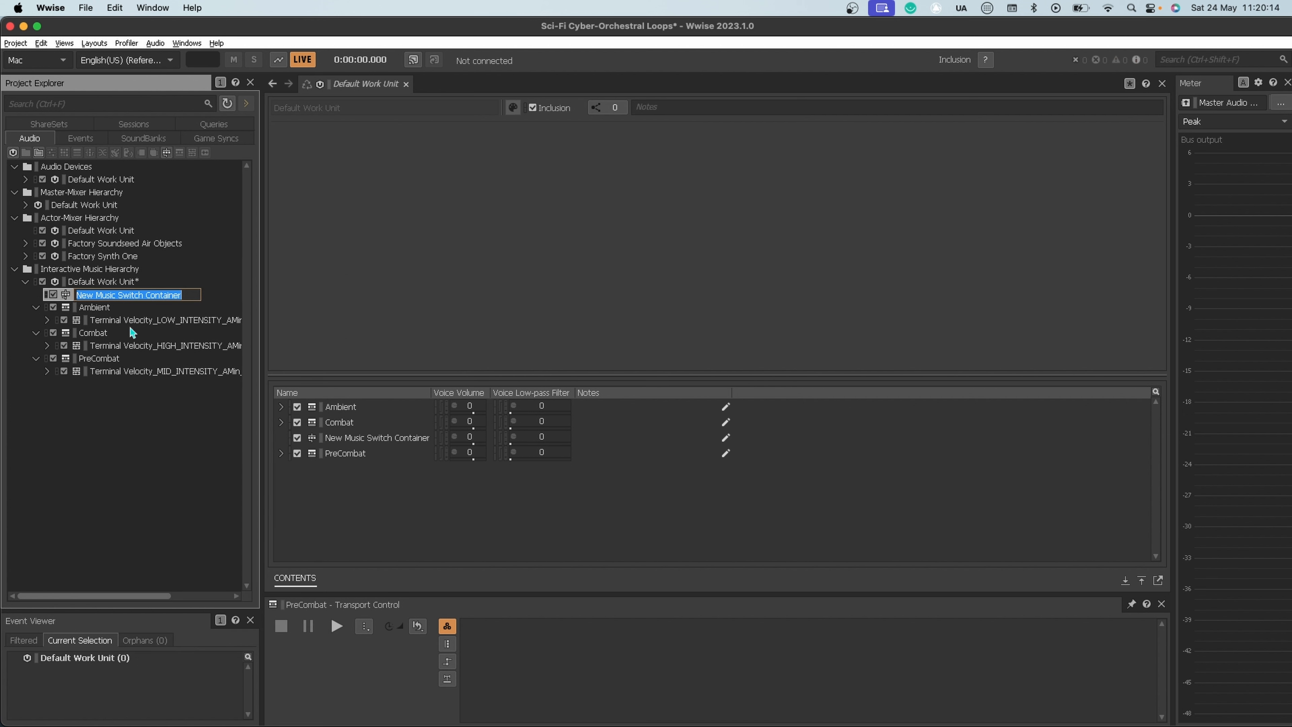
text(Switch)
key(Return)
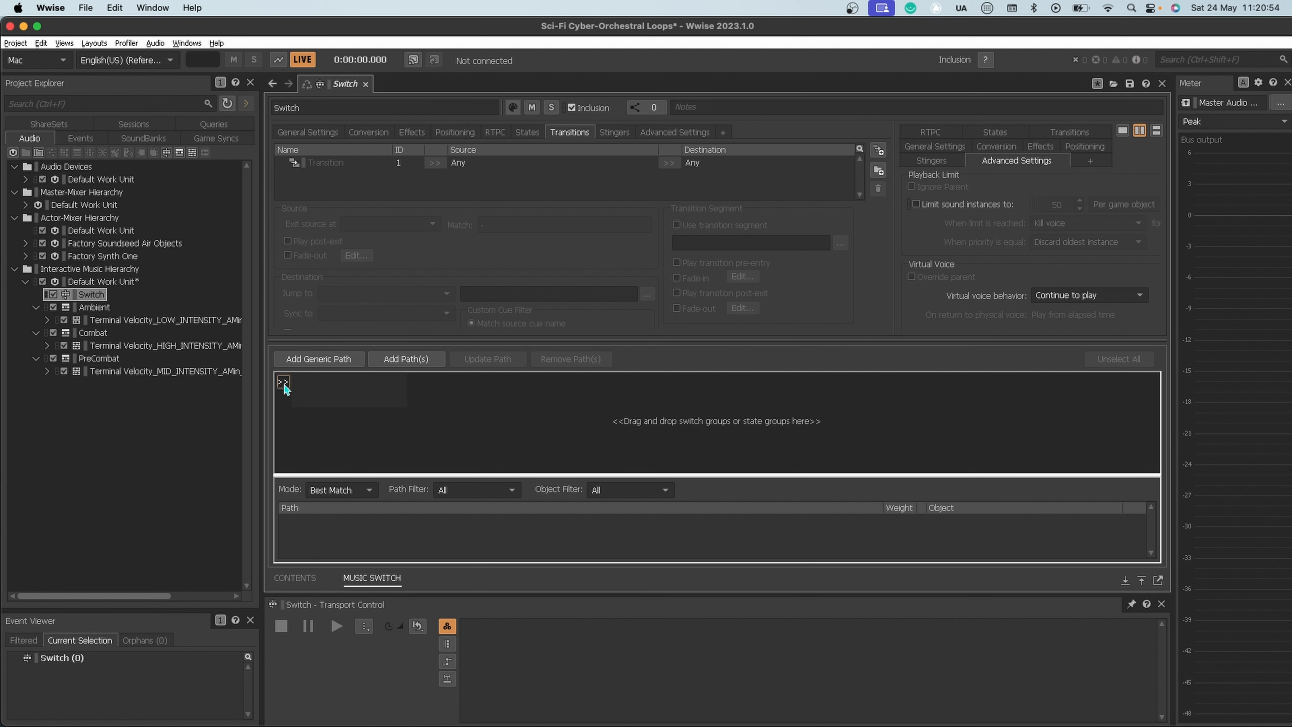
Step: Add the MUSIC state group to the Switch container and assign the Ambient, Combat and PreCombat playlist containers to their matching states
click(283, 383)
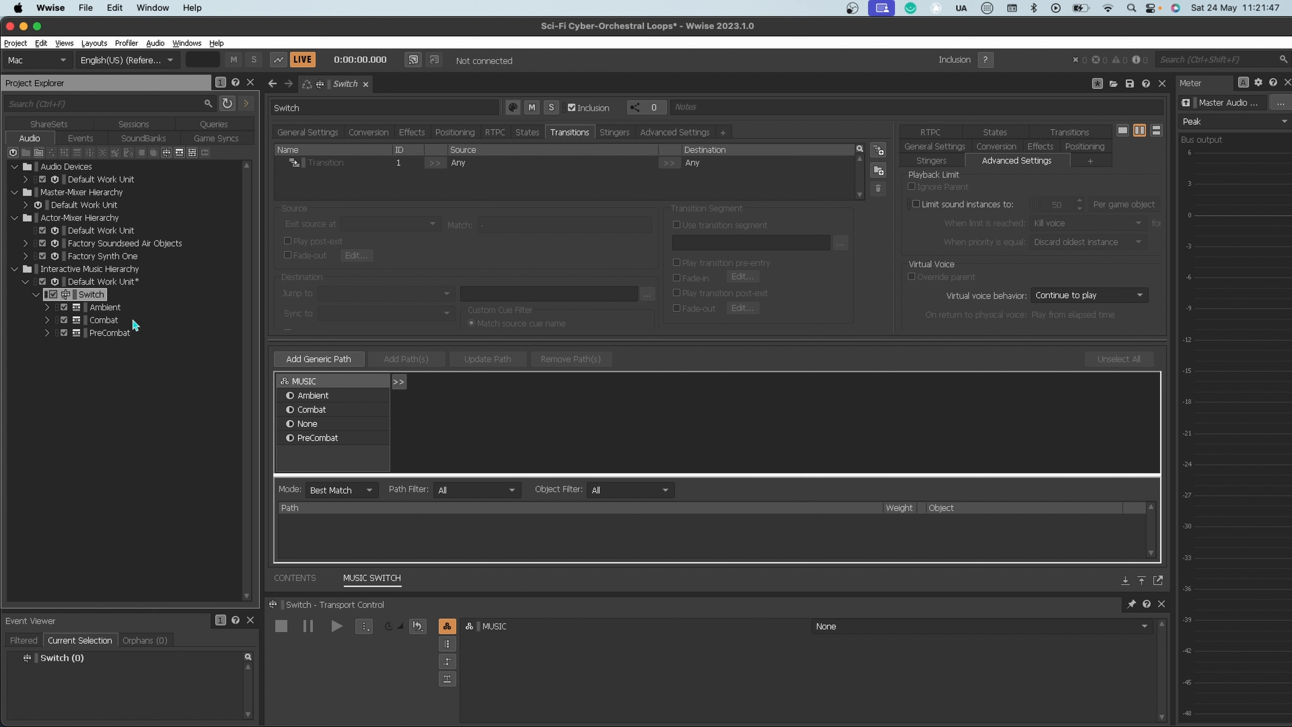
drag(102, 310, 332, 397)
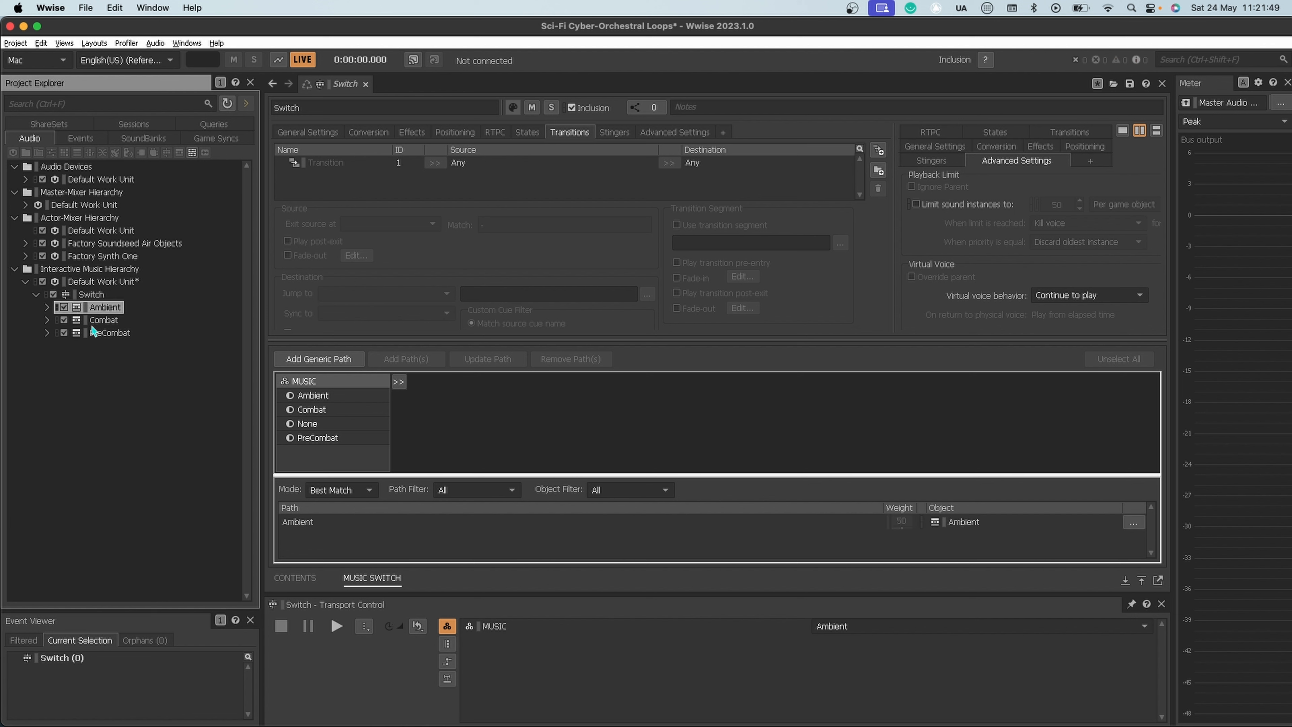
drag(99, 319, 316, 412)
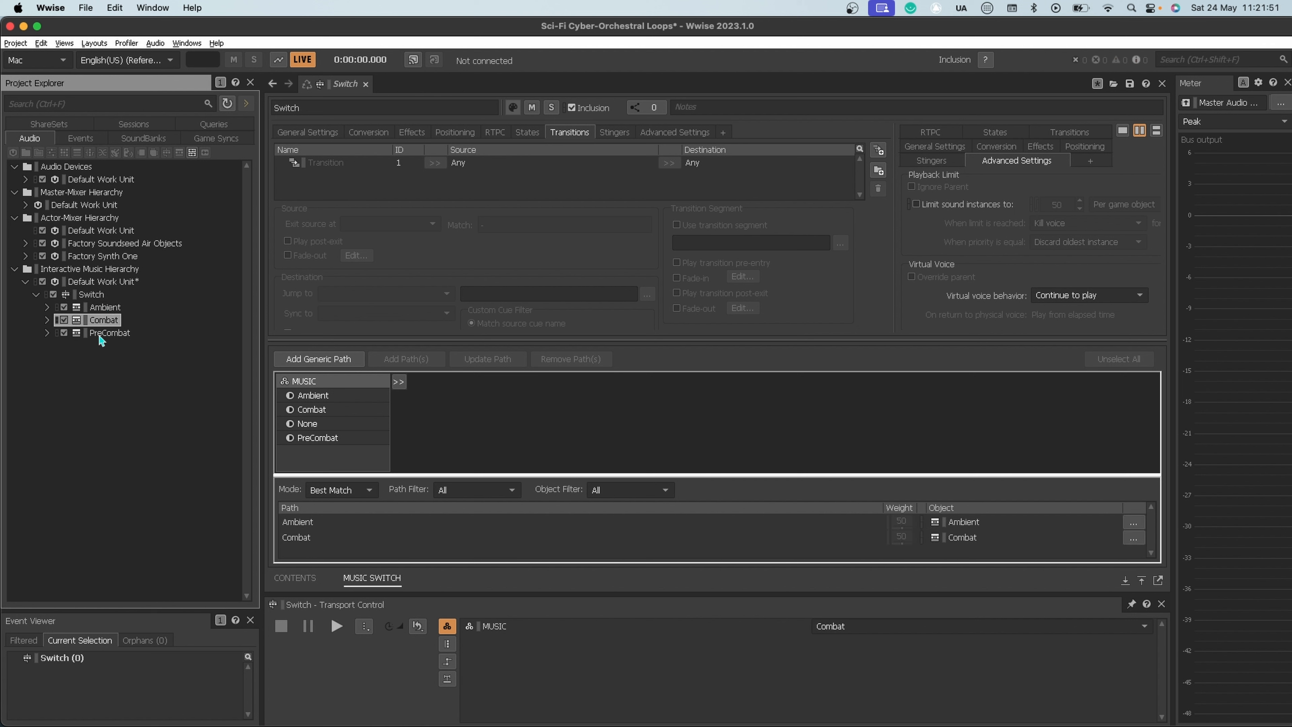
drag(100, 336, 360, 448)
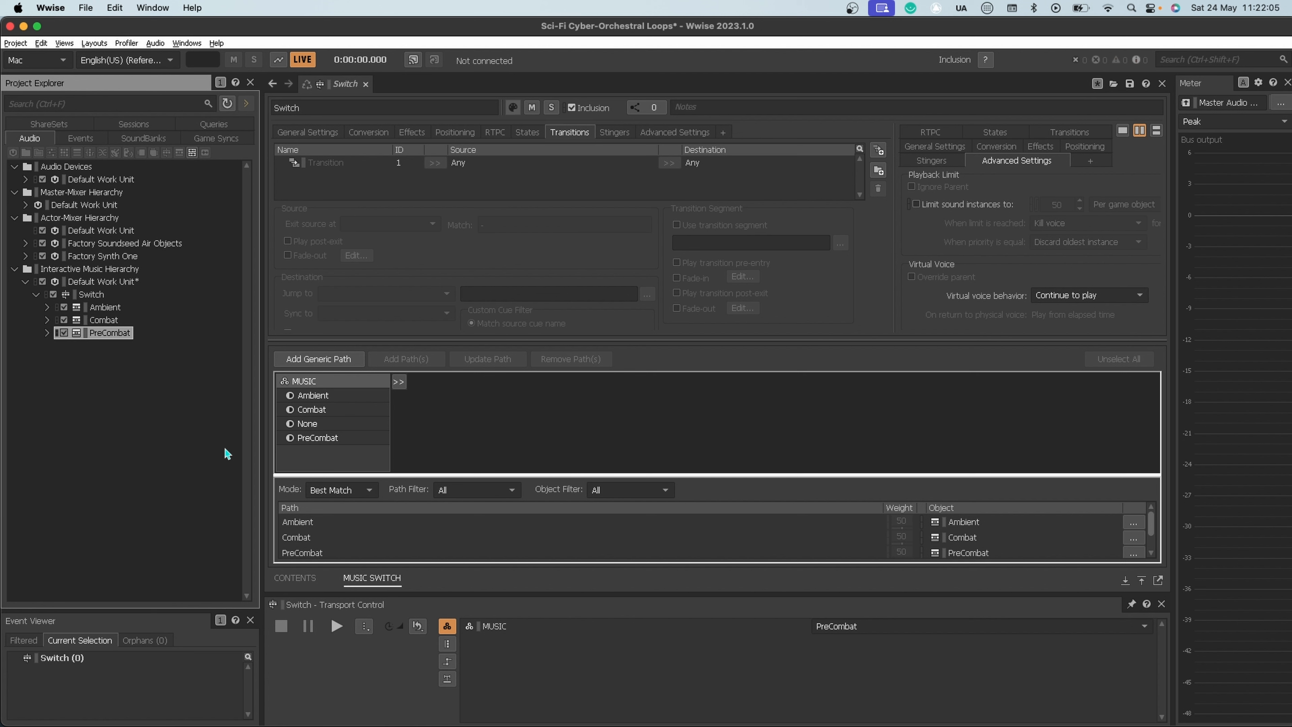
click(46, 333)
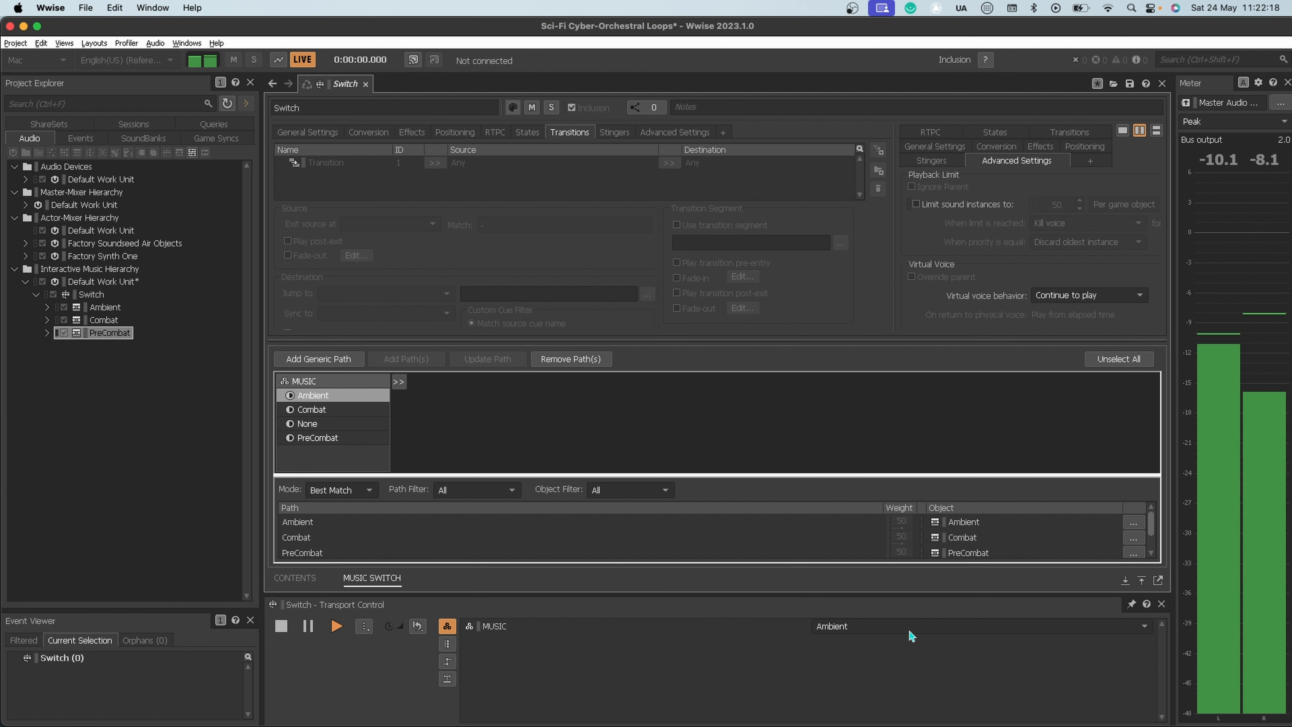
Step: Audition the Switch container while changing the MUSIC state from Ambient to Combat
click(892, 626)
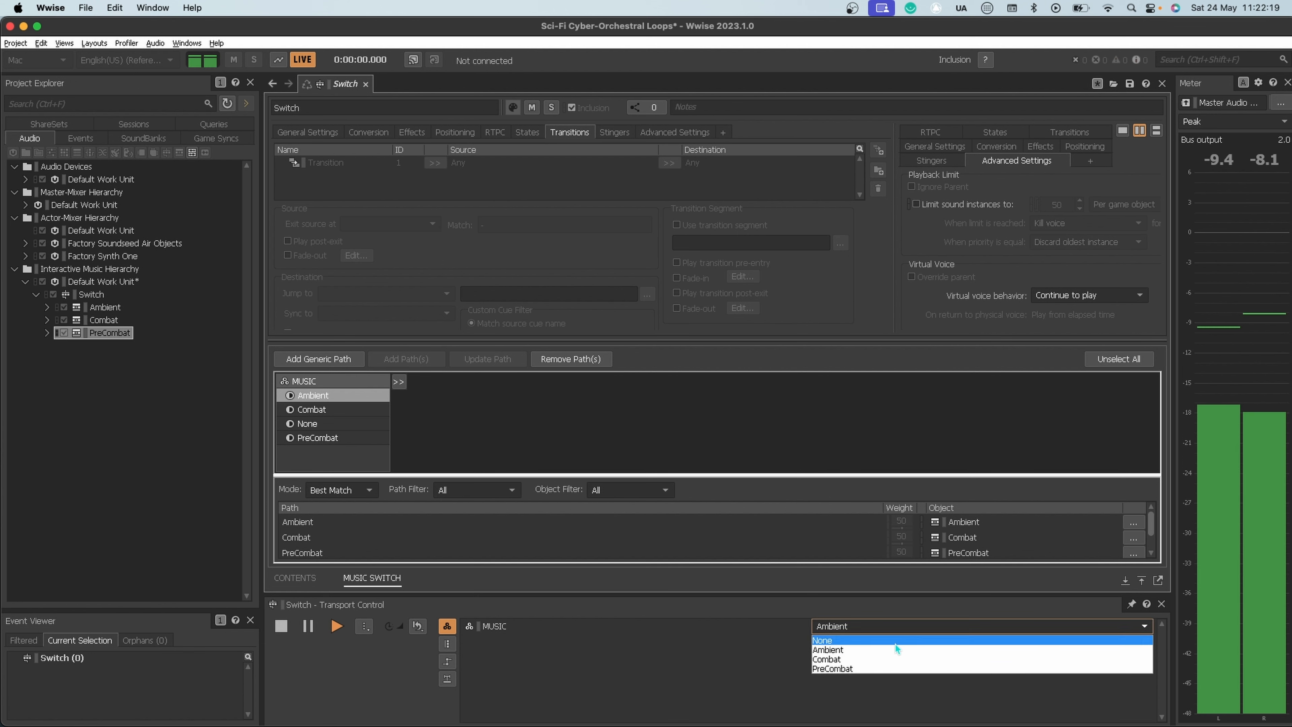
click(893, 660)
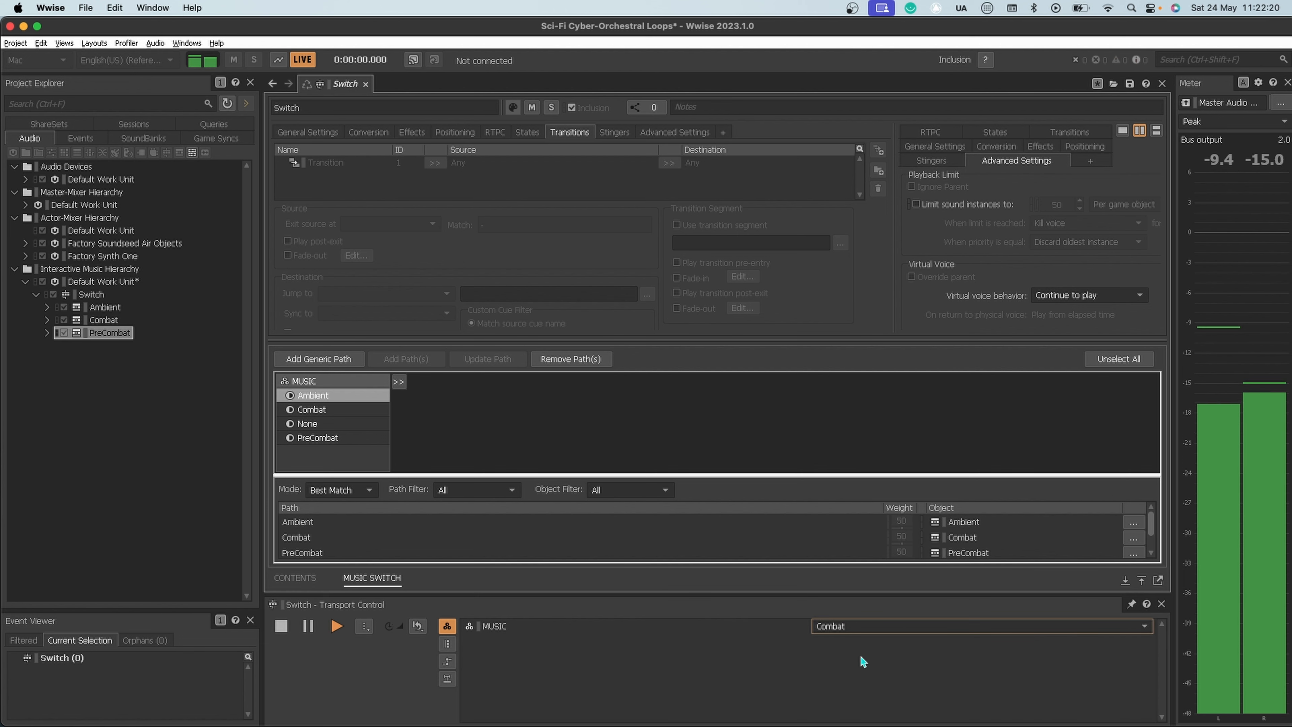
click(844, 630)
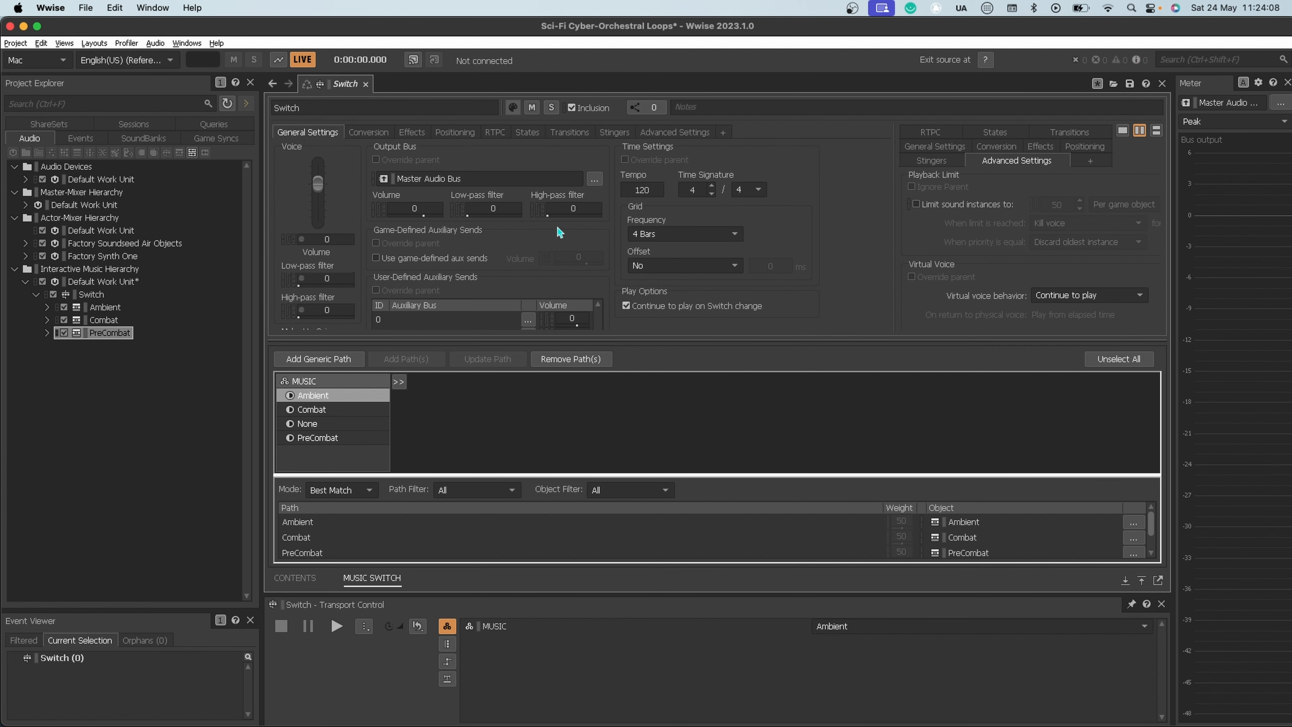
Step: Set the Switch container's Any-to-Any transition to exit the source at Next Bar and sync to Same Time as Playing Segment
click(569, 131)
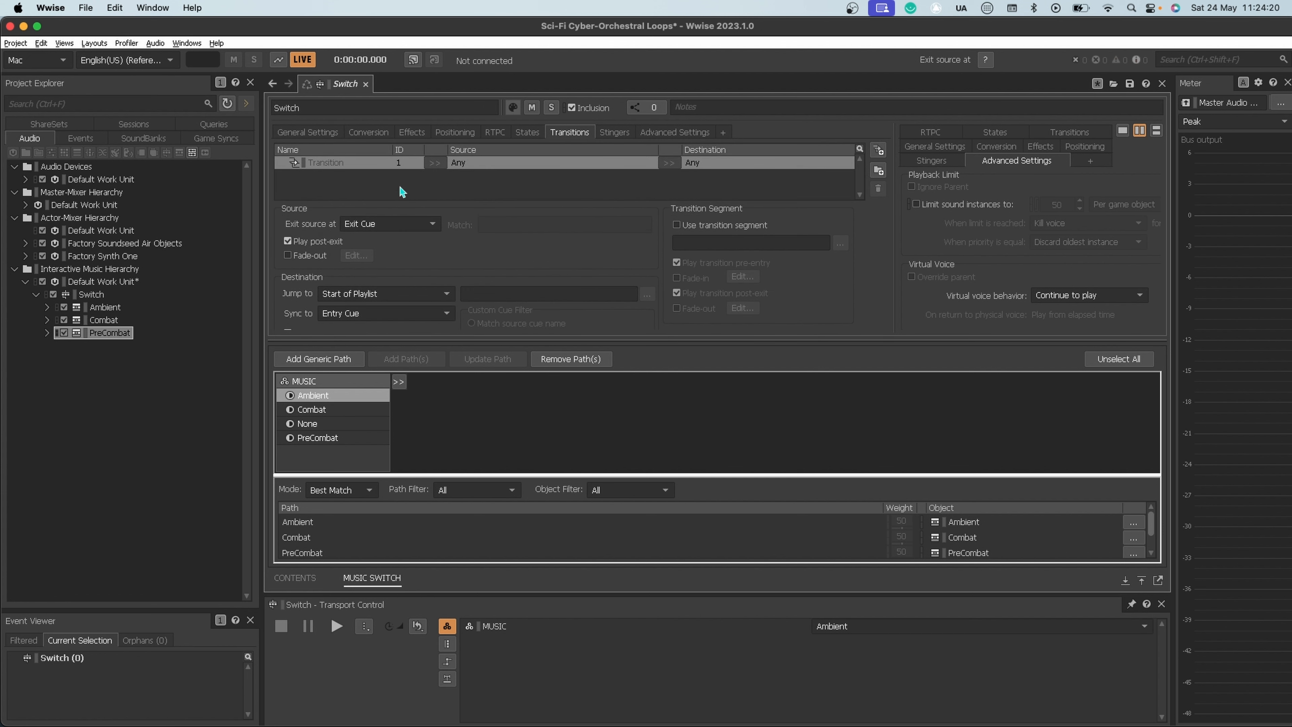
click(393, 228)
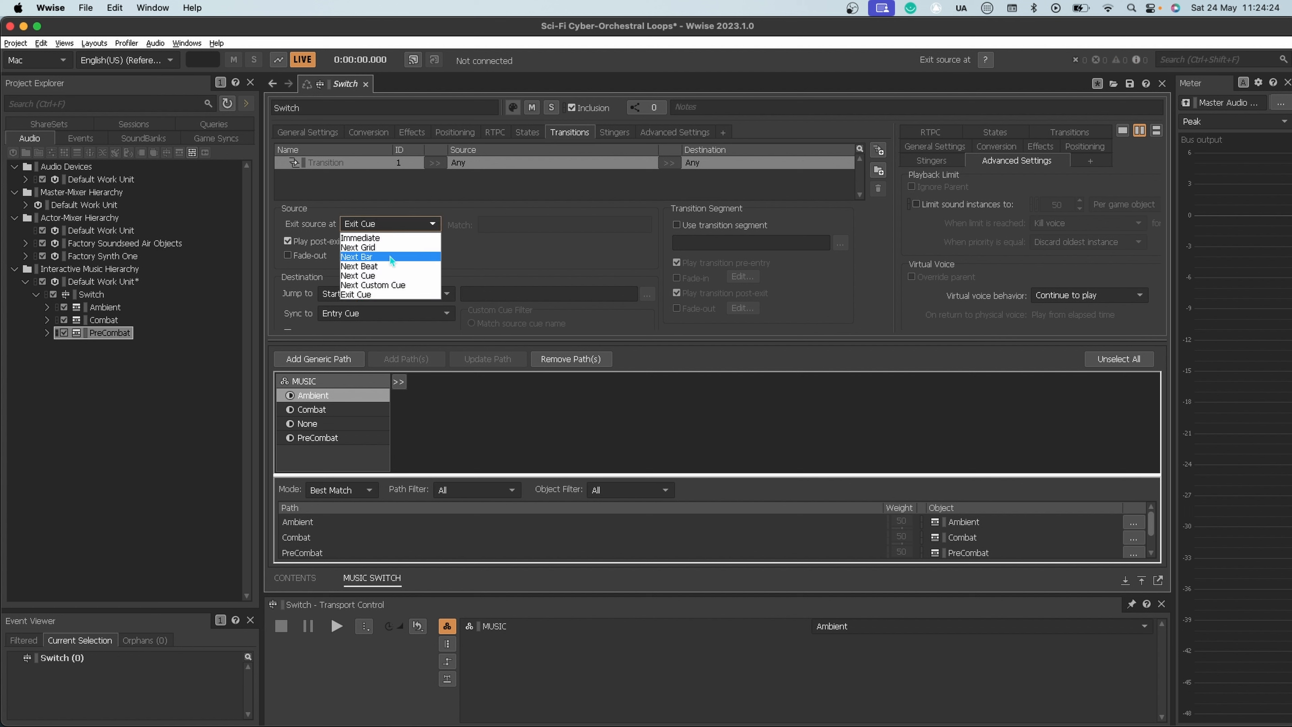
click(385, 263)
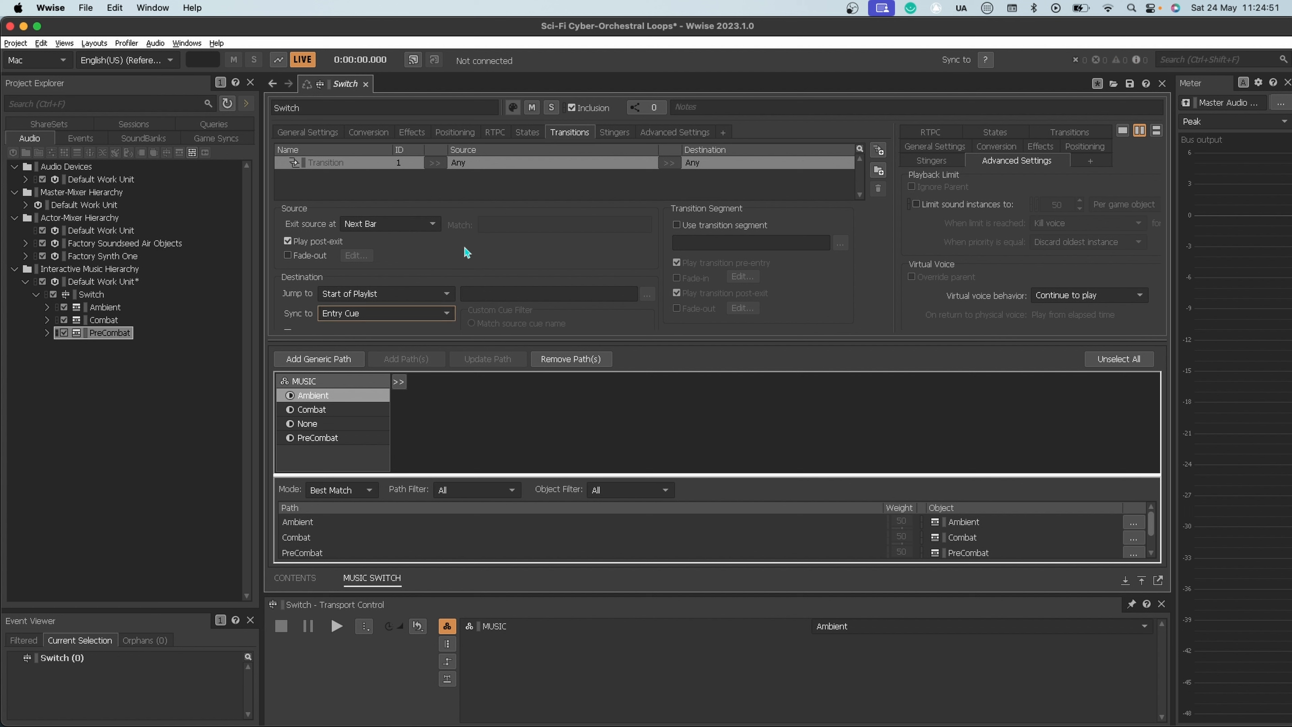
click(390, 228)
click(400, 257)
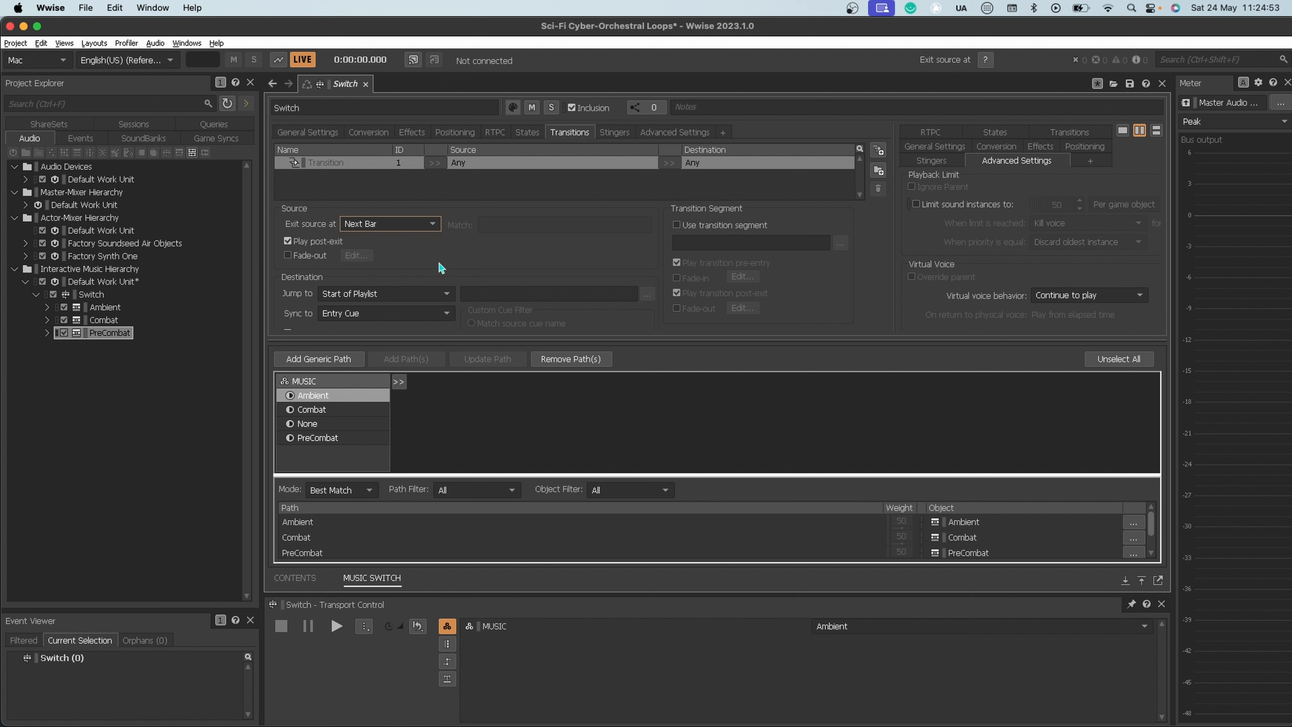
click(394, 316)
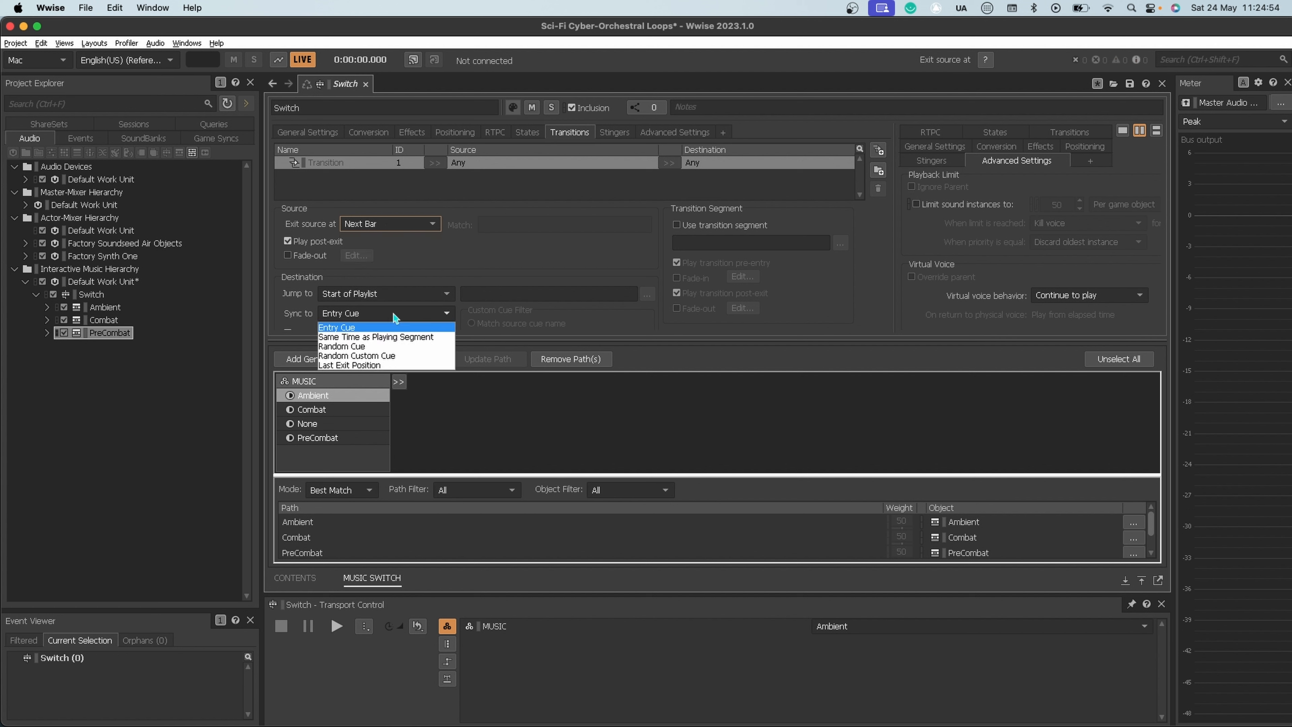
click(389, 337)
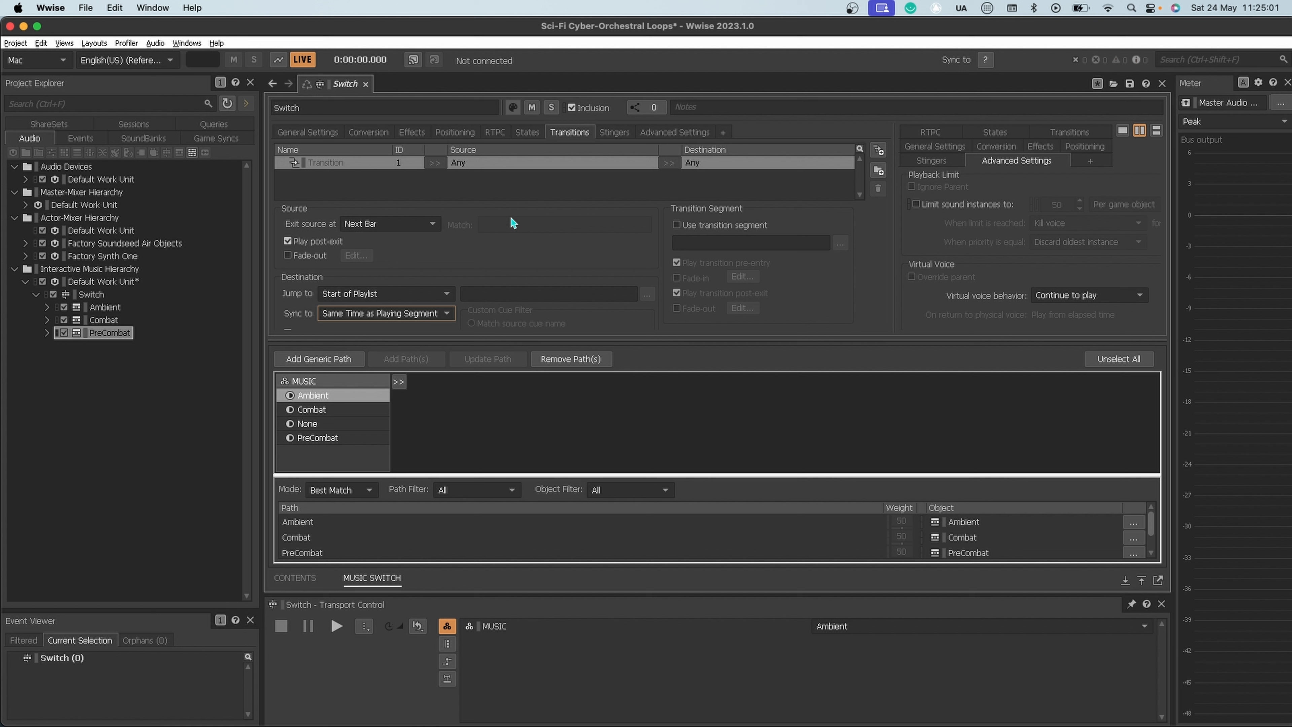
Step: Set the MUSIC state to Ambient and start playing the Switch container
click(857, 630)
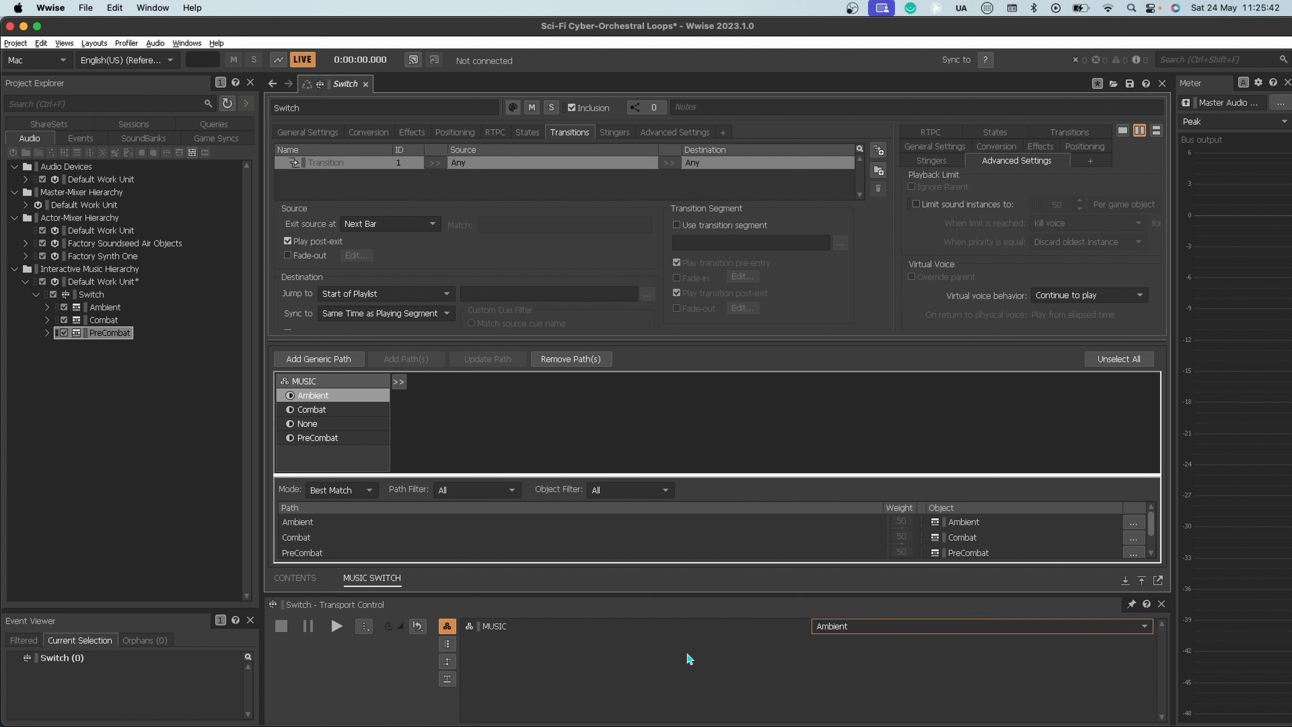
click(860, 631)
click(860, 651)
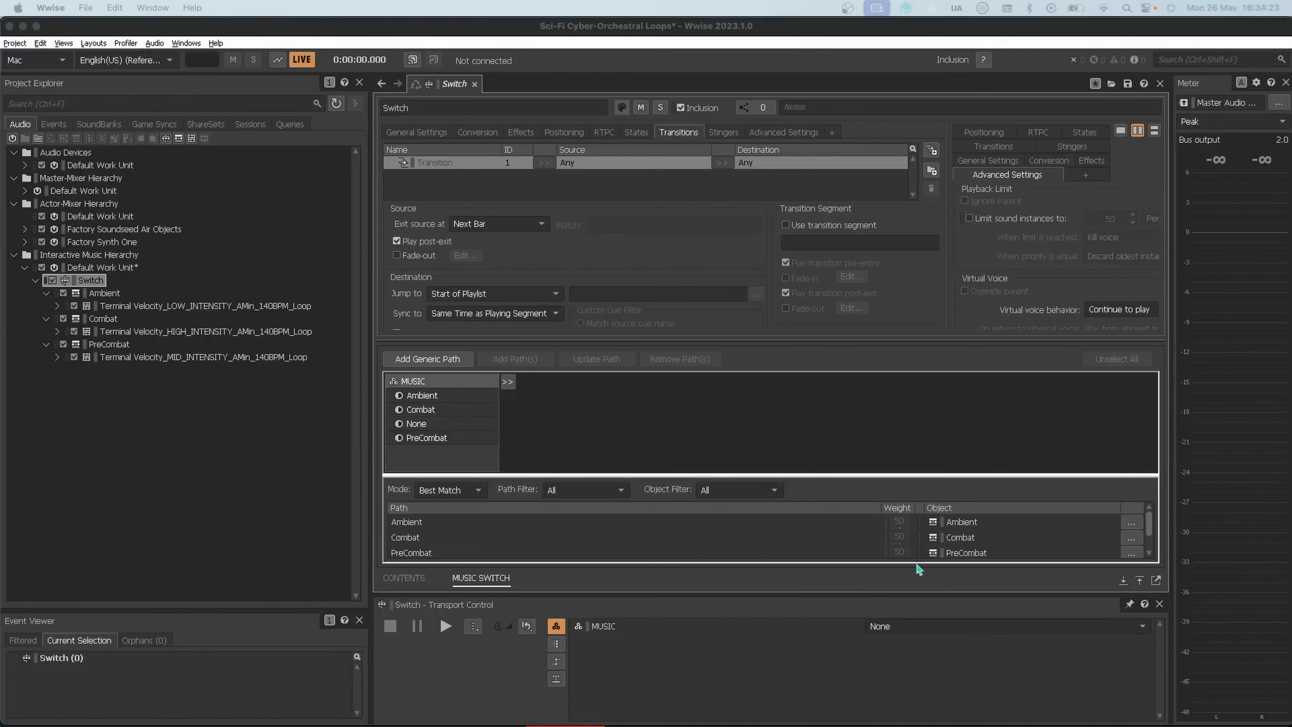
click(898, 626)
click(887, 650)
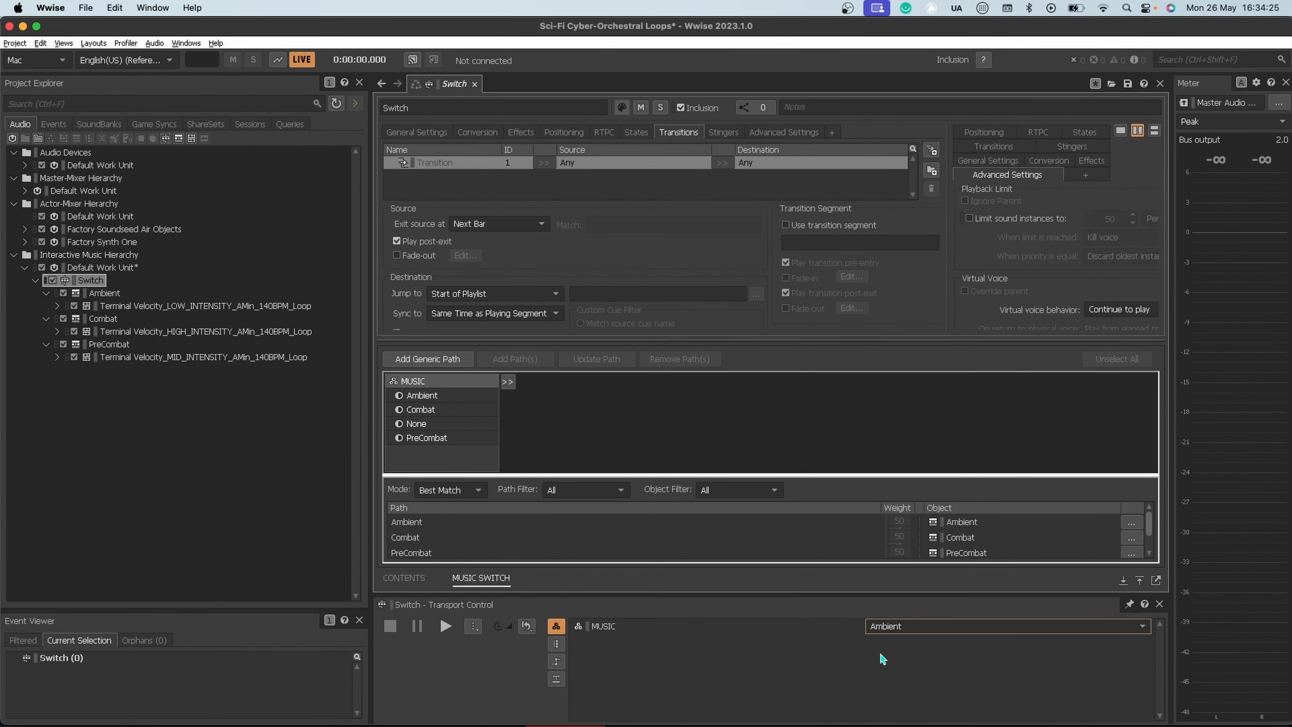
key(space)
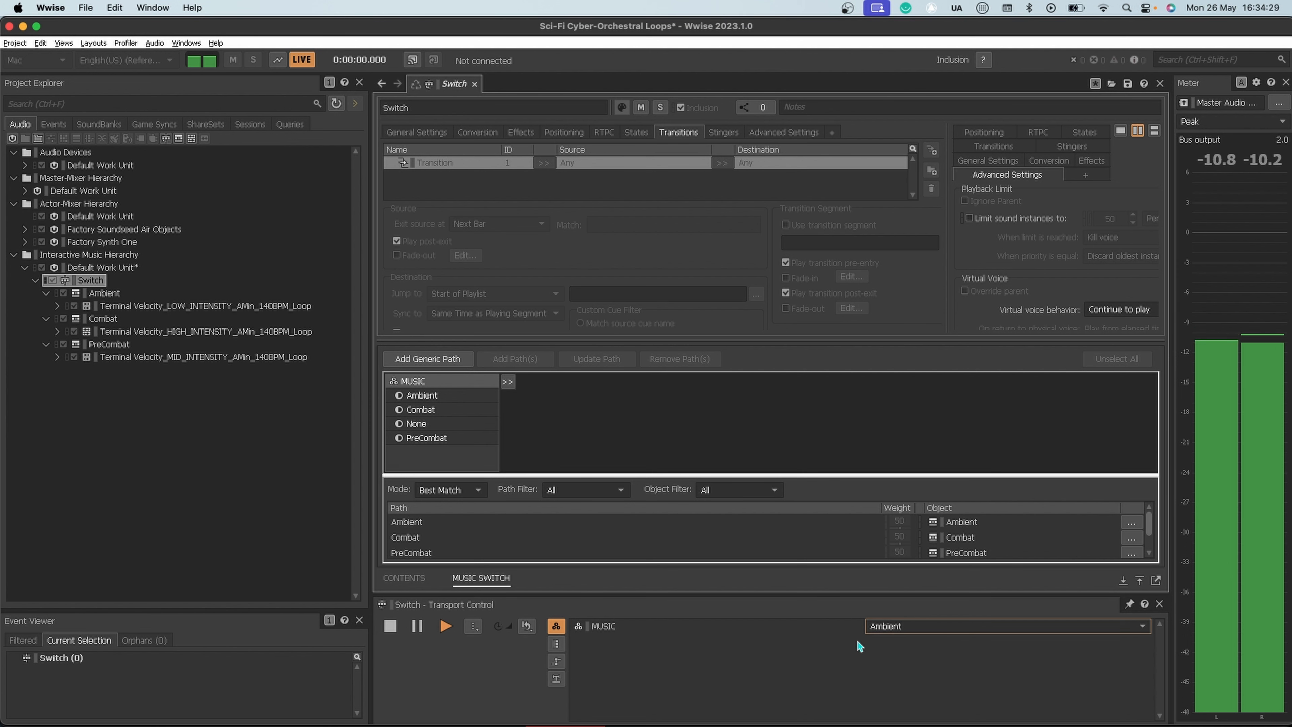
Step: Audition the playing Switch container while changing the MUSIC state to PreCombat, Combat and back to Ambient
click(906, 628)
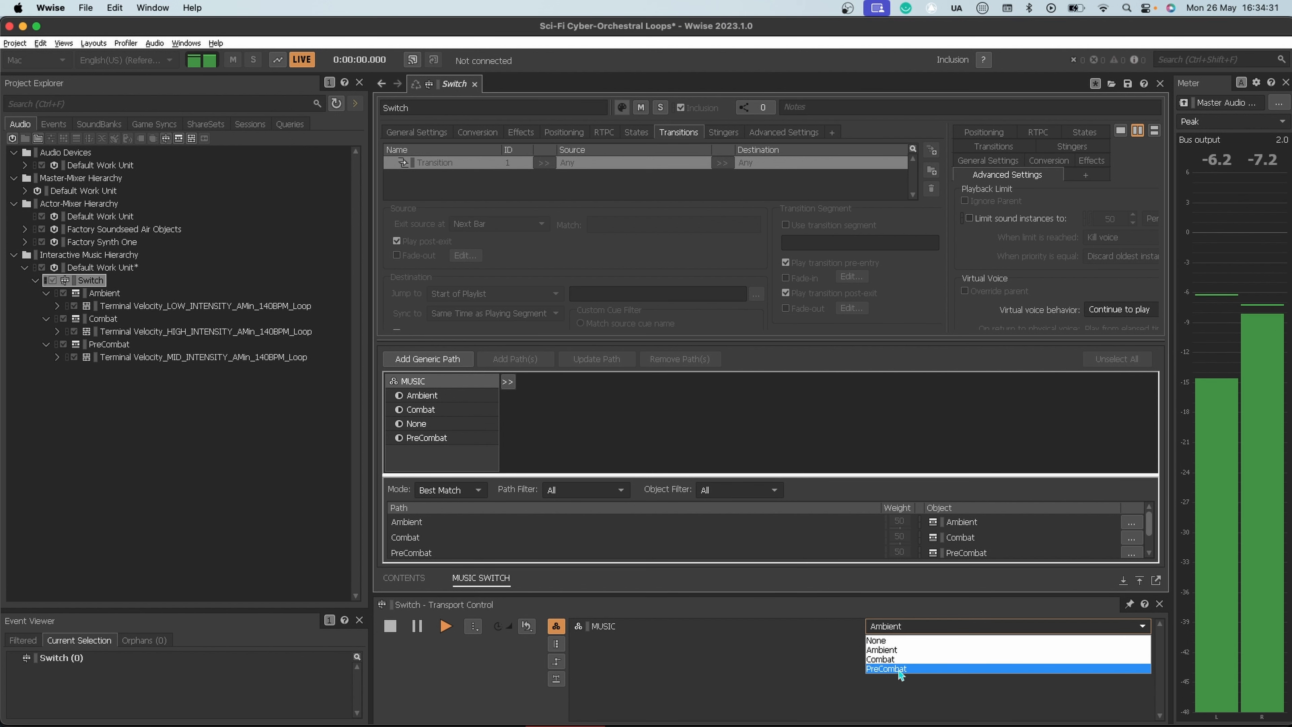
click(898, 669)
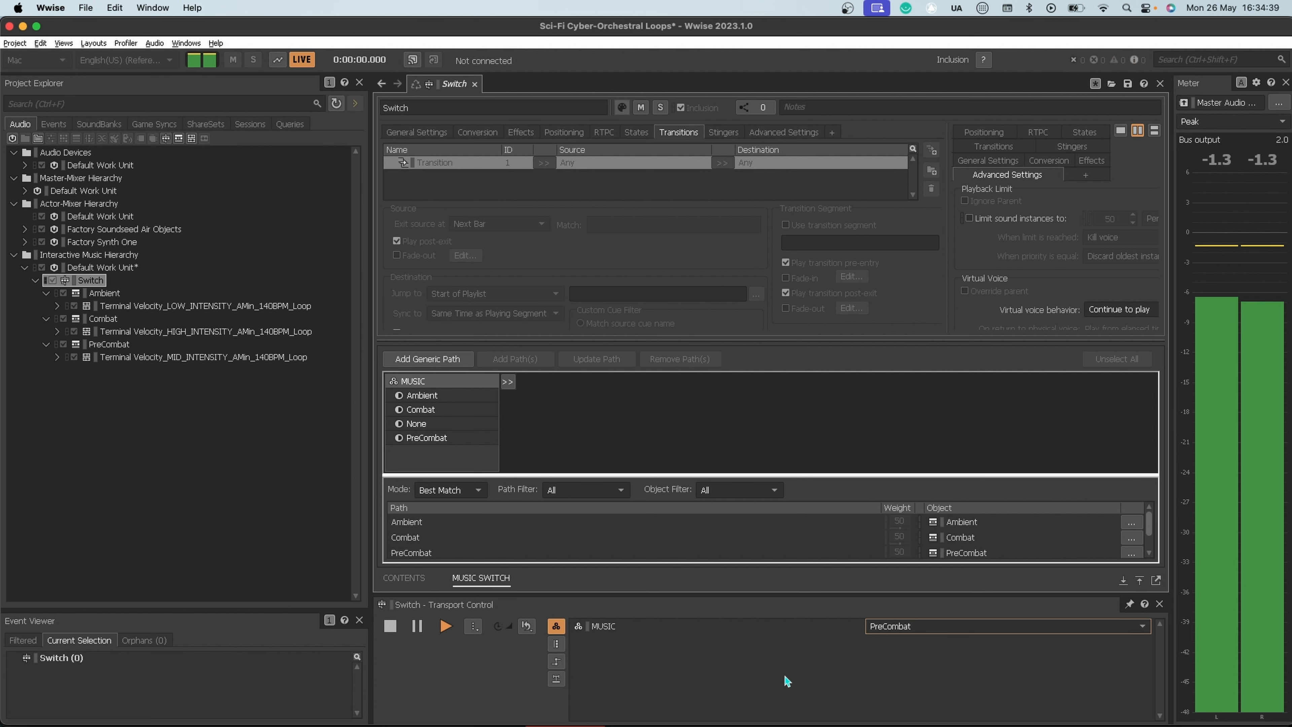
click(903, 629)
click(903, 656)
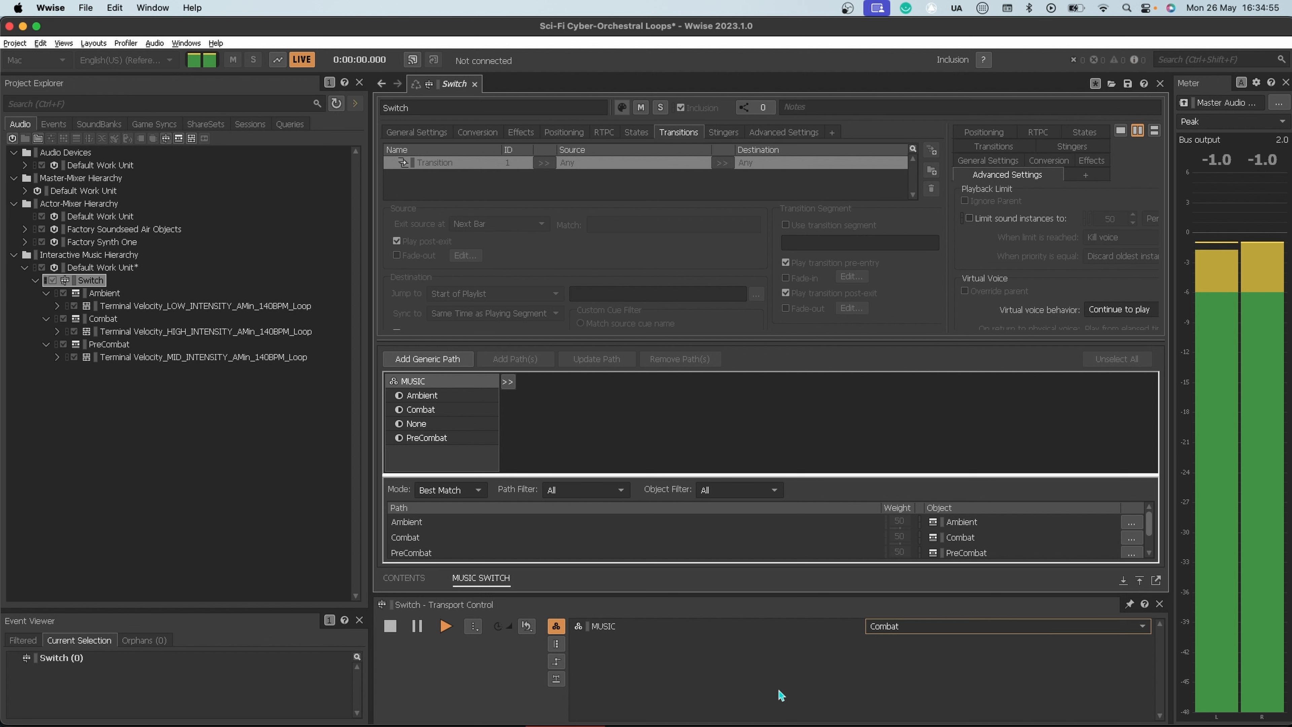
click(907, 630)
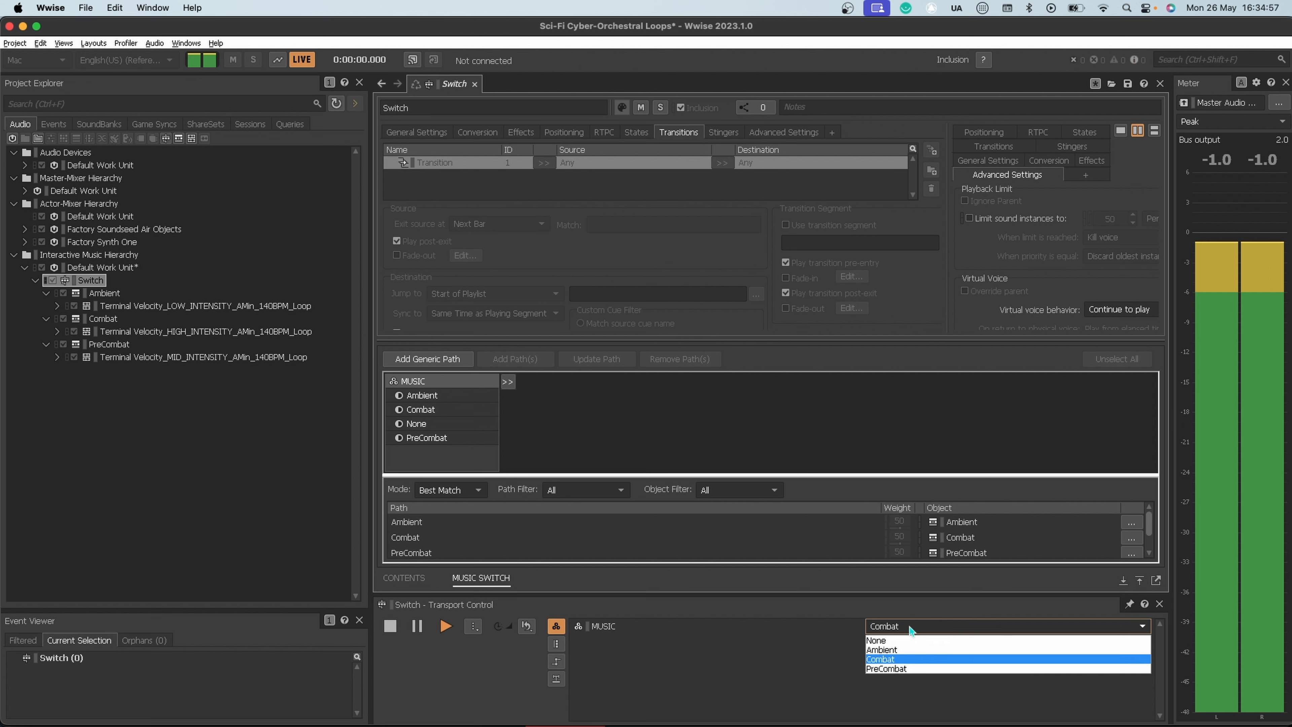
click(913, 650)
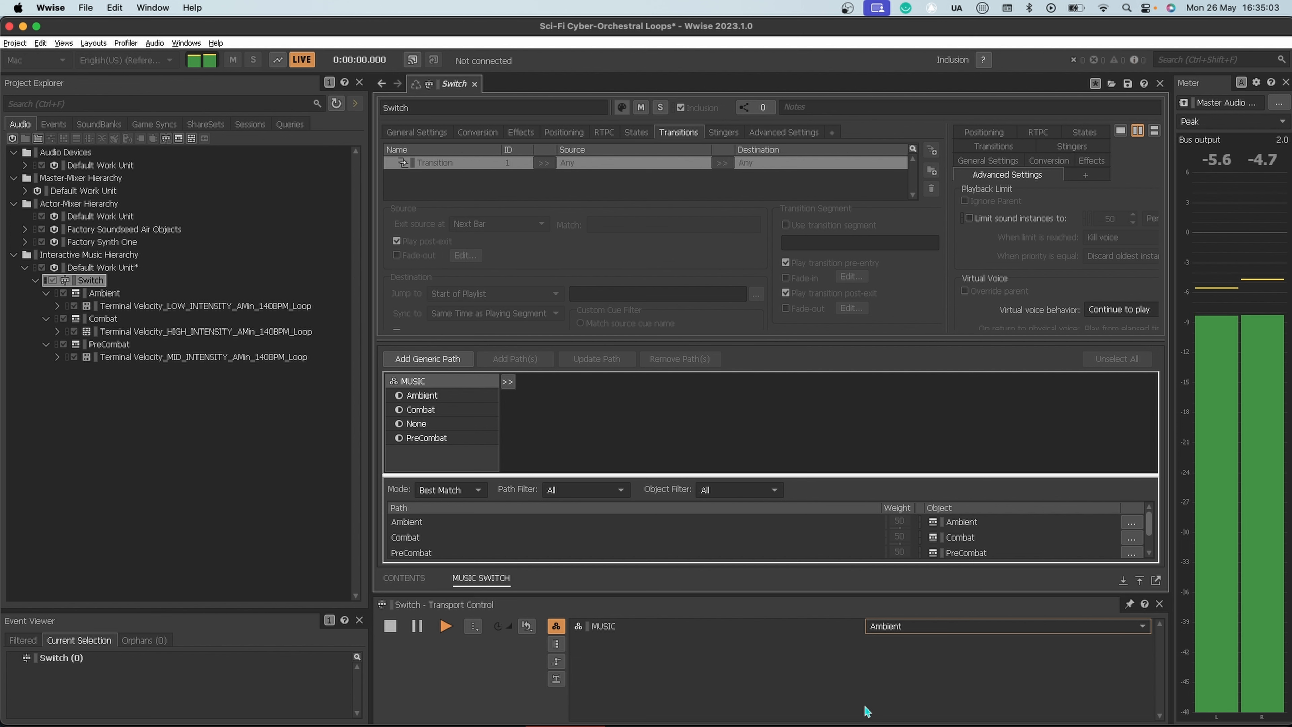
Step: Audition the transitions by changing the MUSIC state to Combat, PreCombat, Combat again and back to Ambient during playback
click(900, 627)
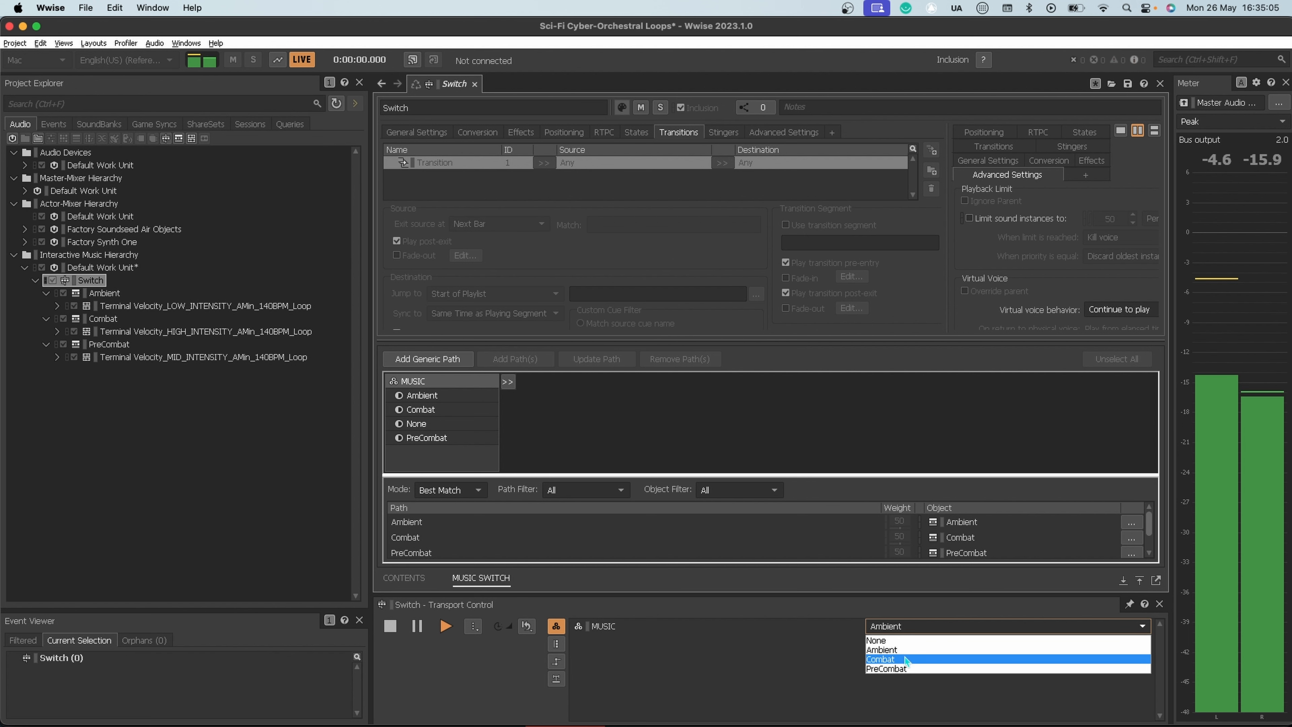
click(904, 659)
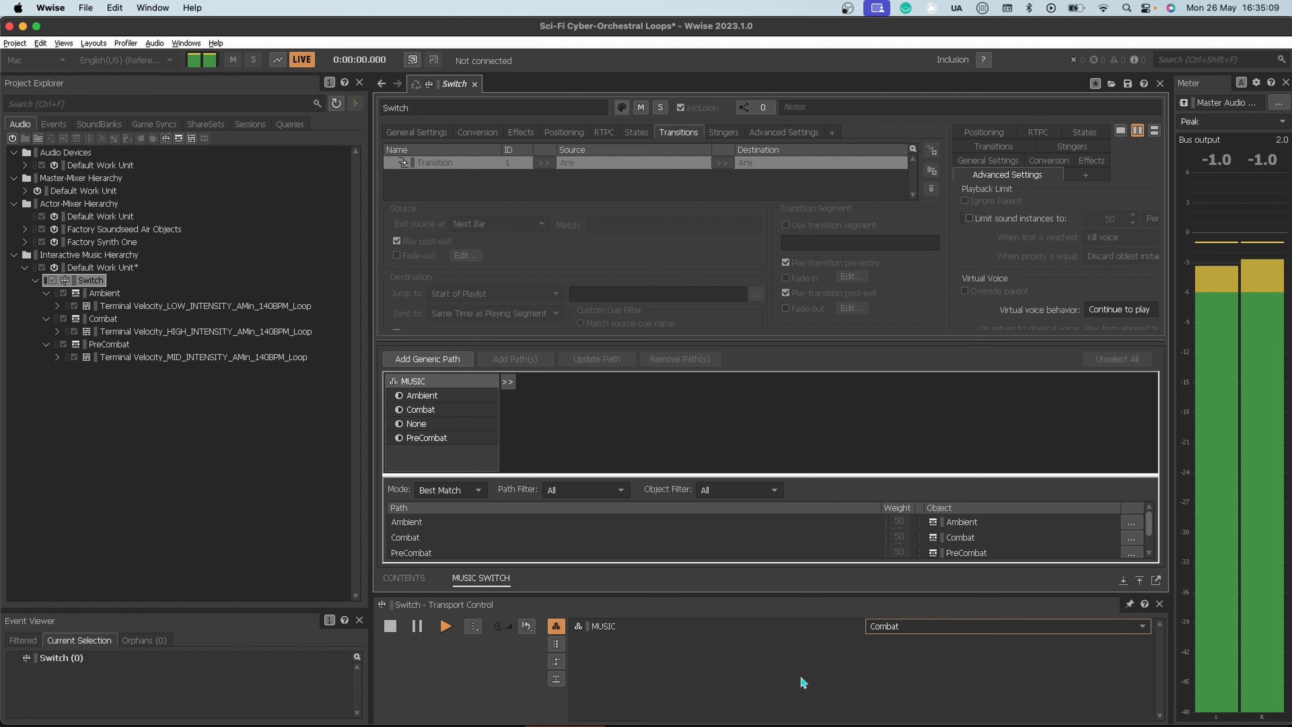
click(885, 626)
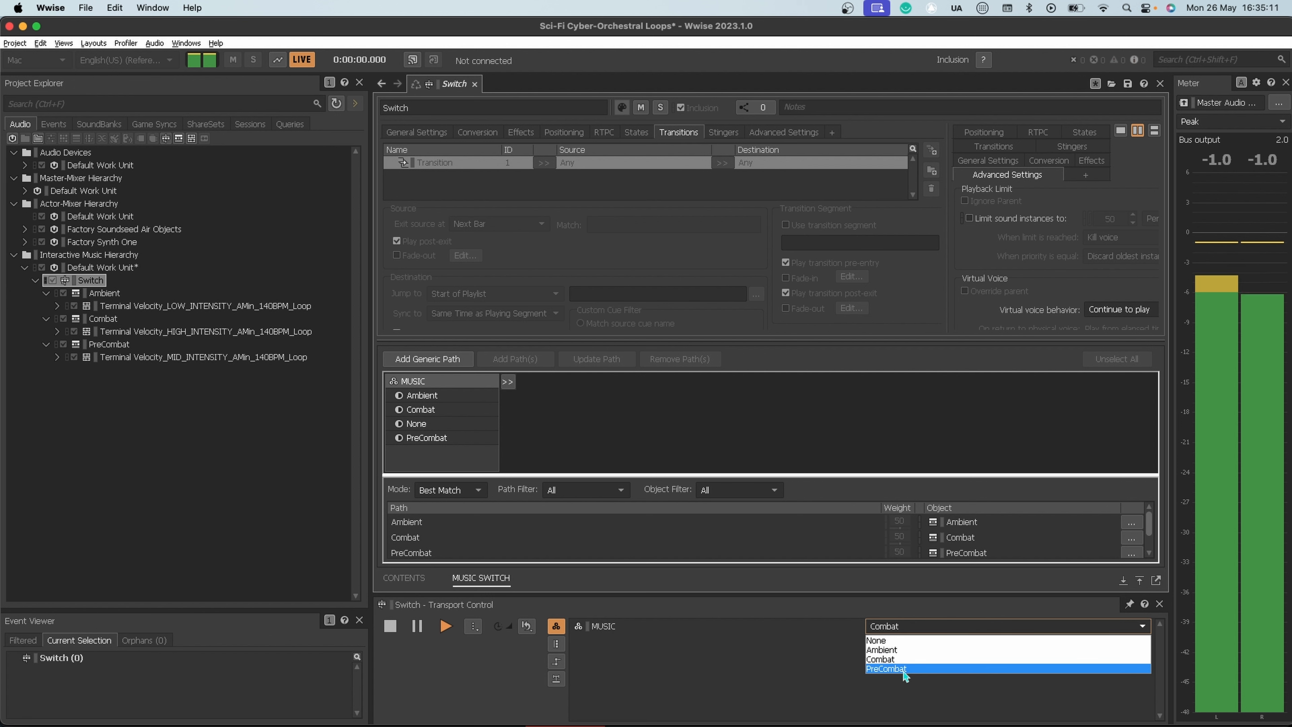
click(904, 668)
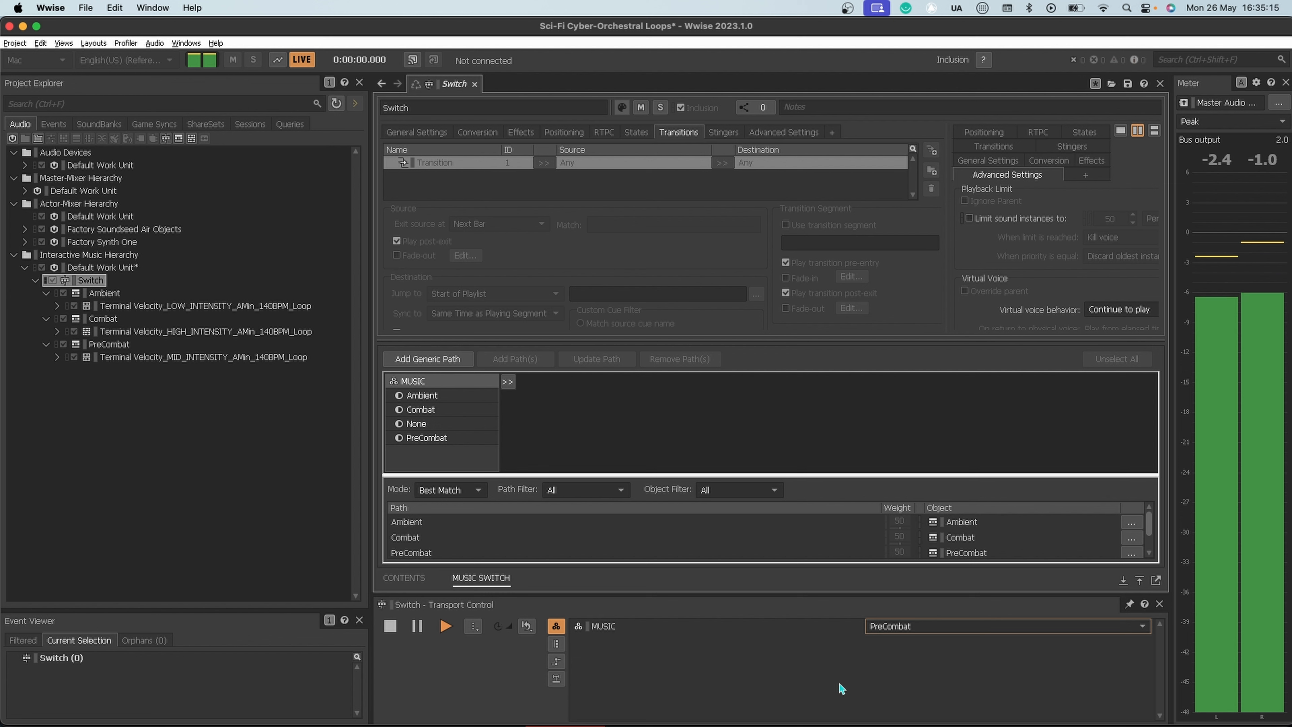
click(940, 626)
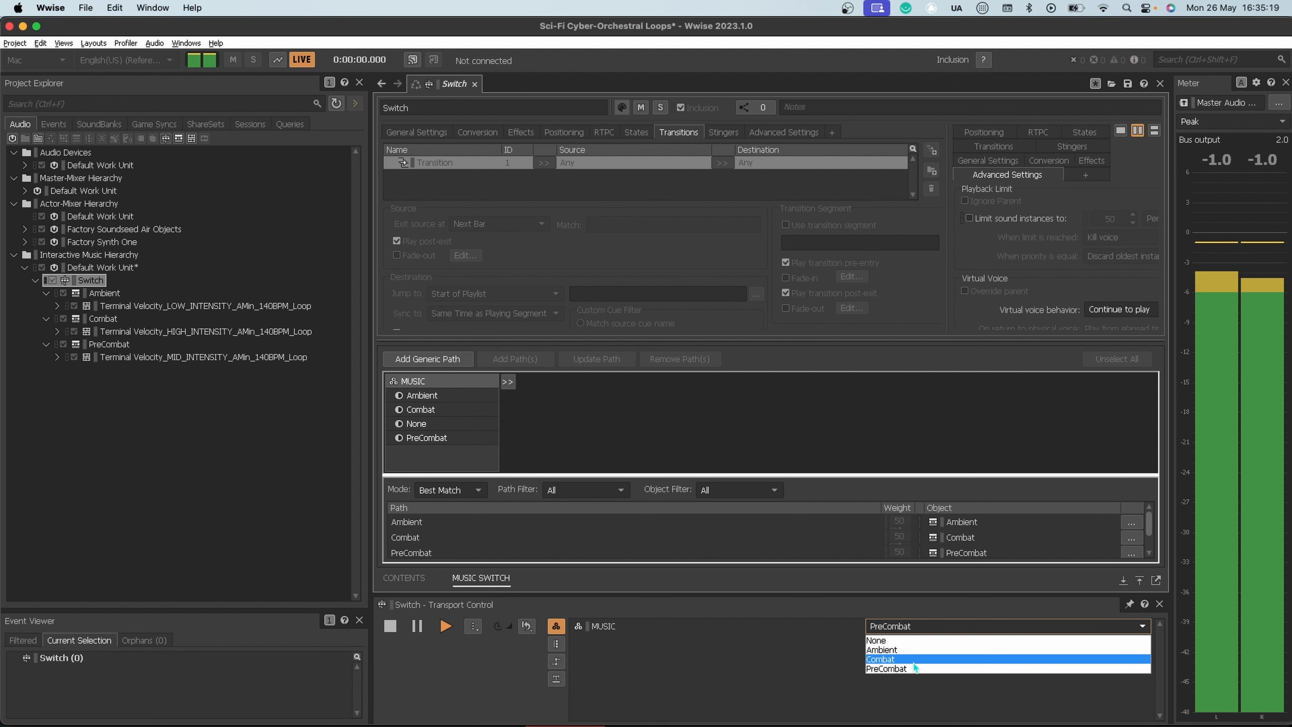
click(914, 662)
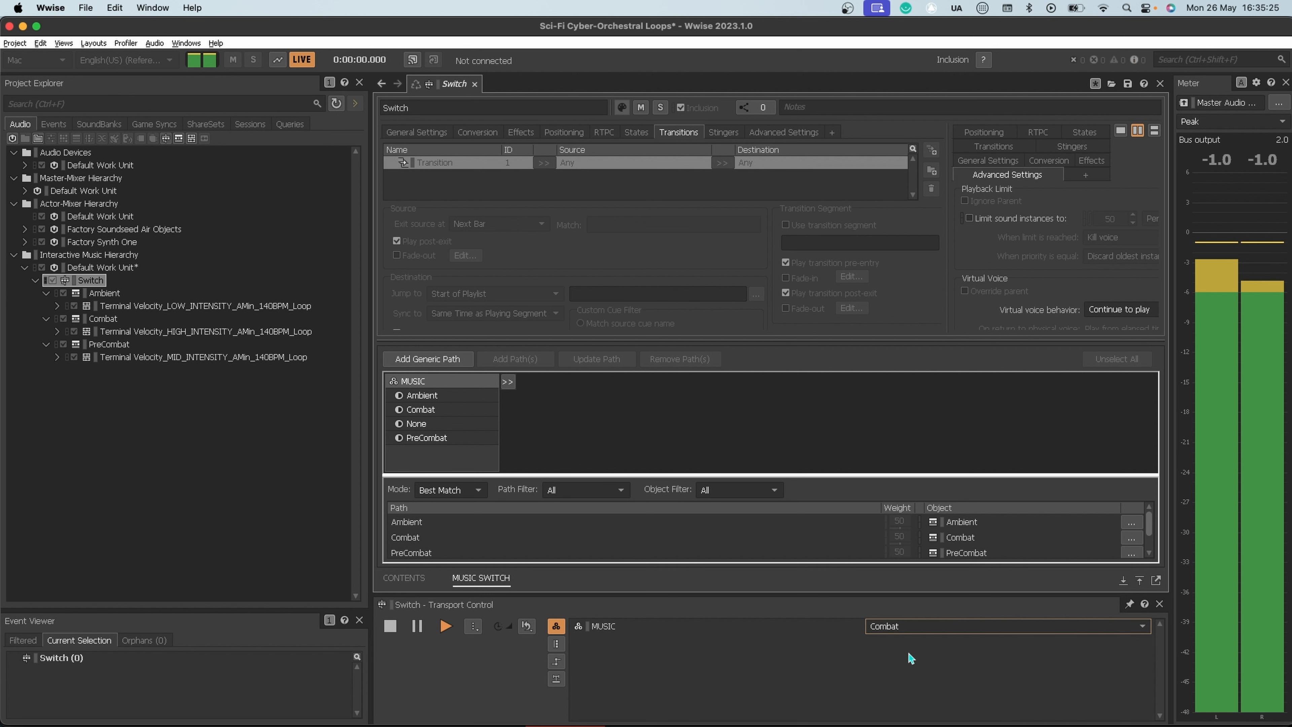
click(909, 624)
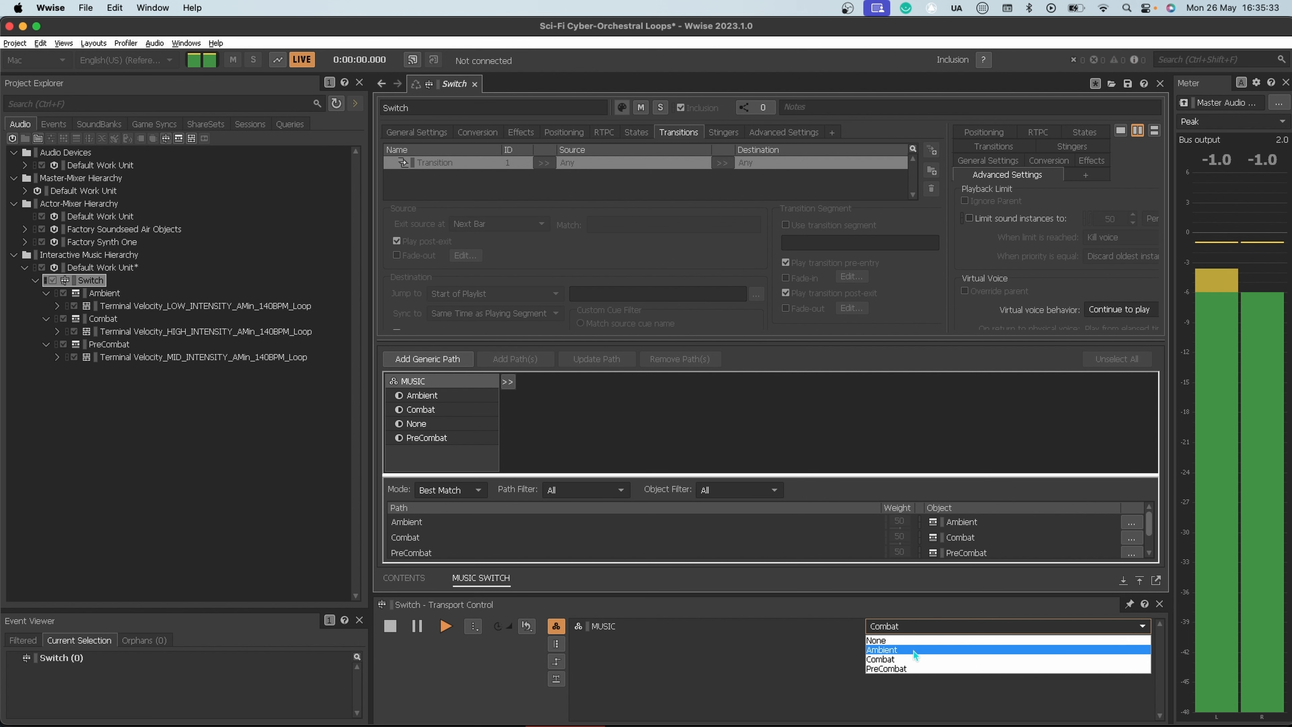
click(912, 651)
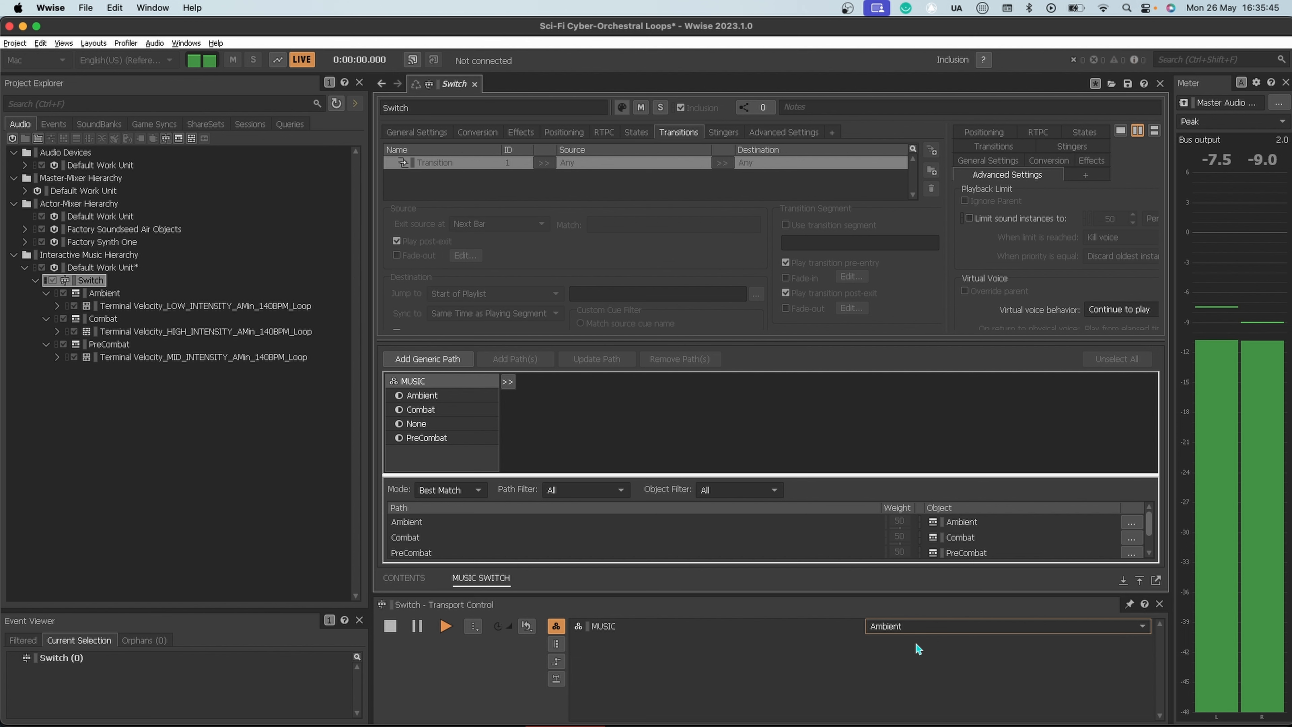
Step: Run the MUSIC state through PreCombat, Combat and Ambient once more during playback, and stop the Switch container
click(923, 626)
click(920, 670)
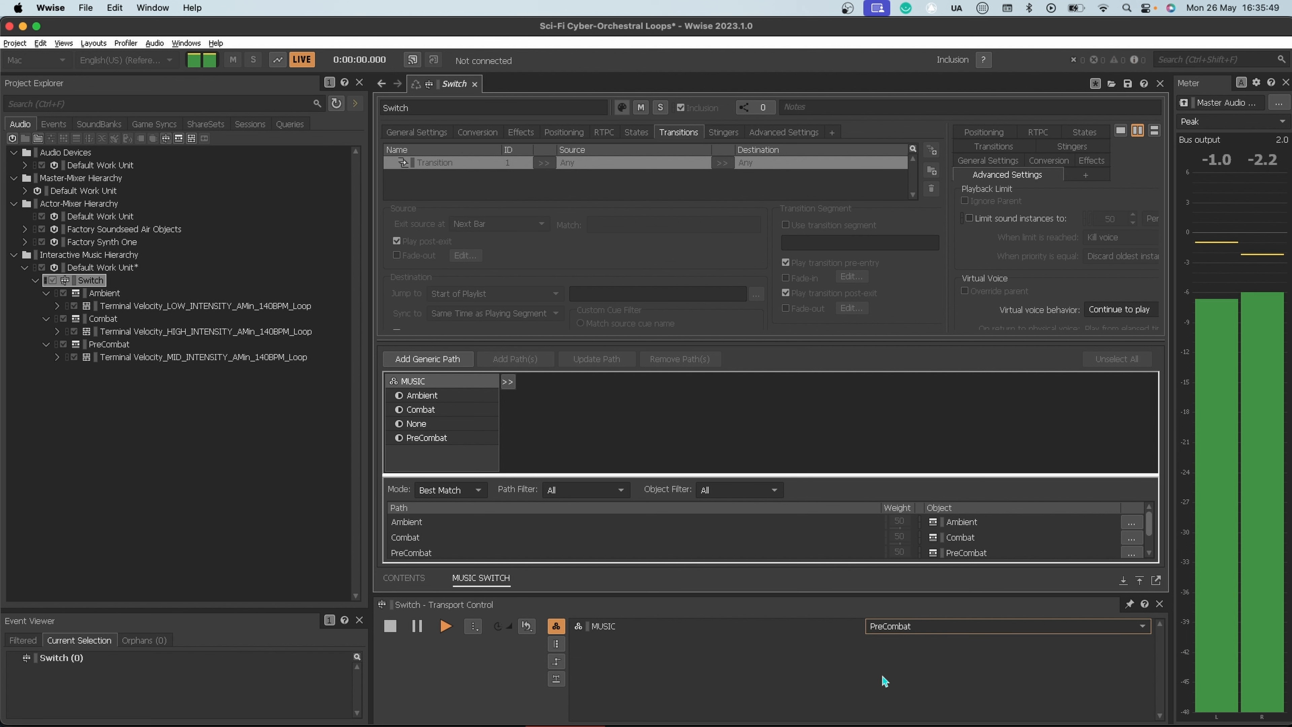
click(903, 624)
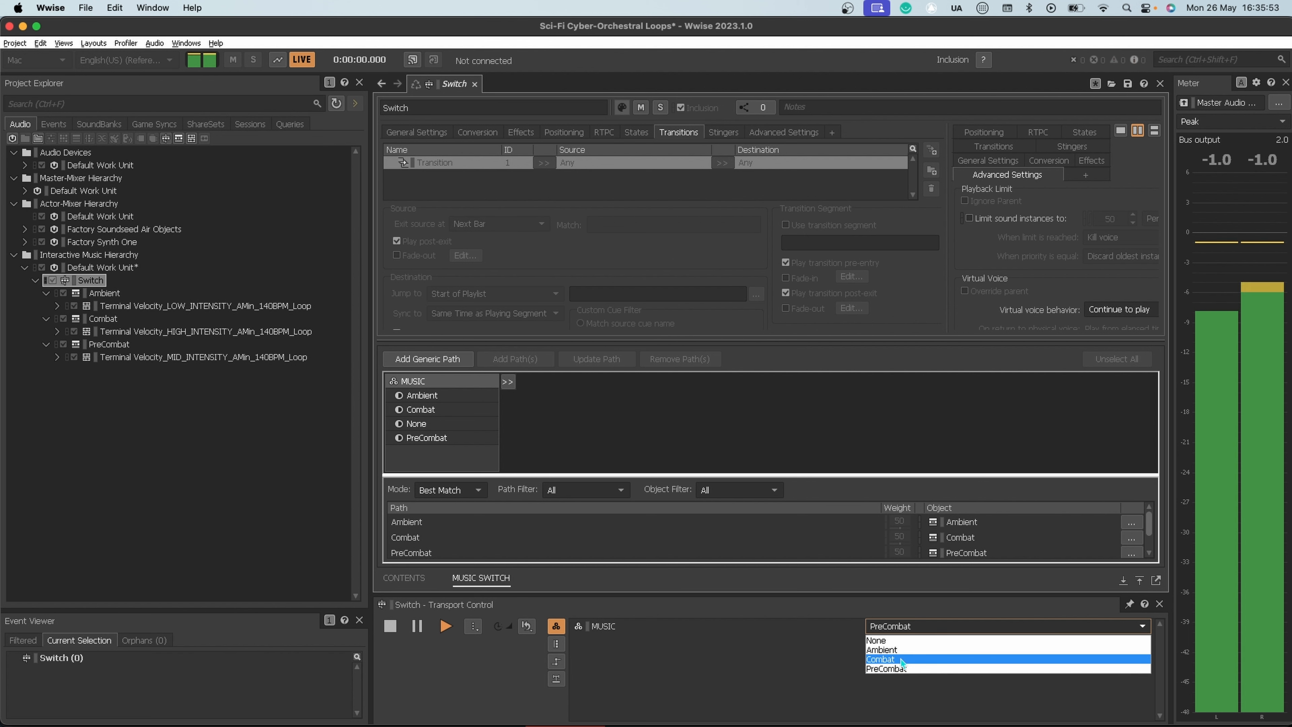
click(901, 660)
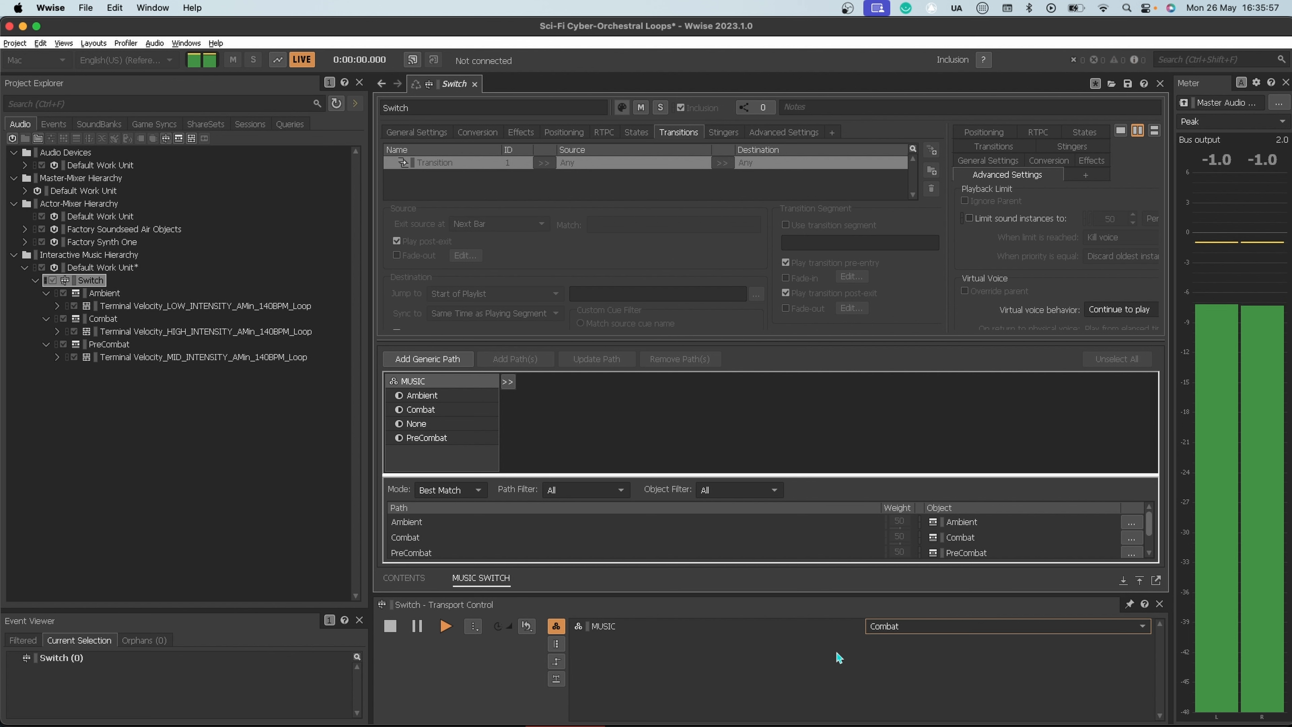
click(898, 626)
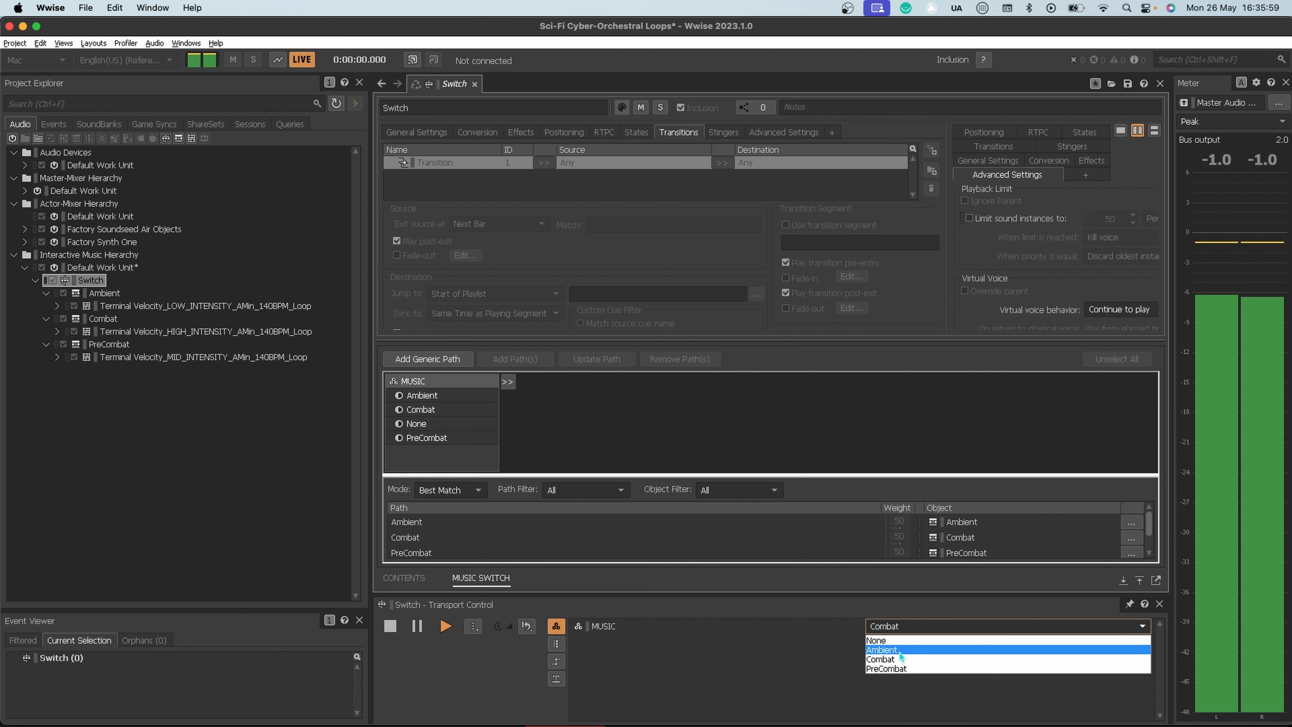
click(899, 652)
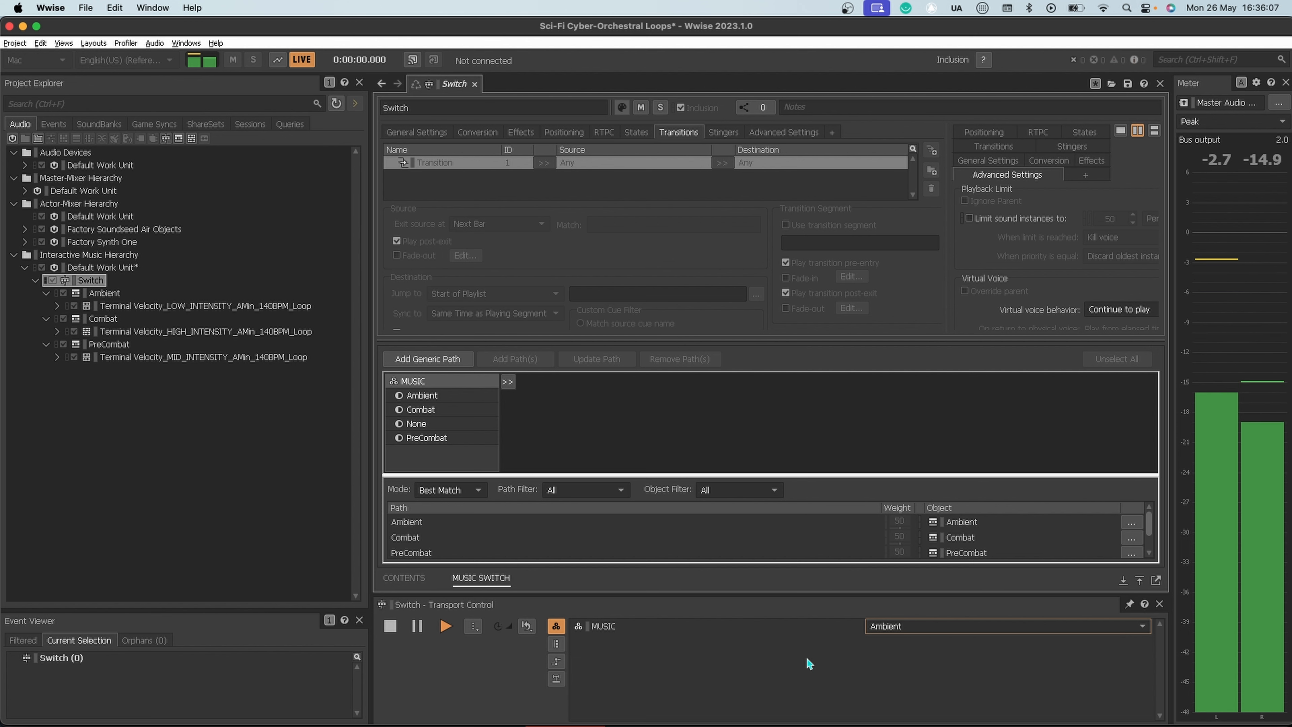
key(space)
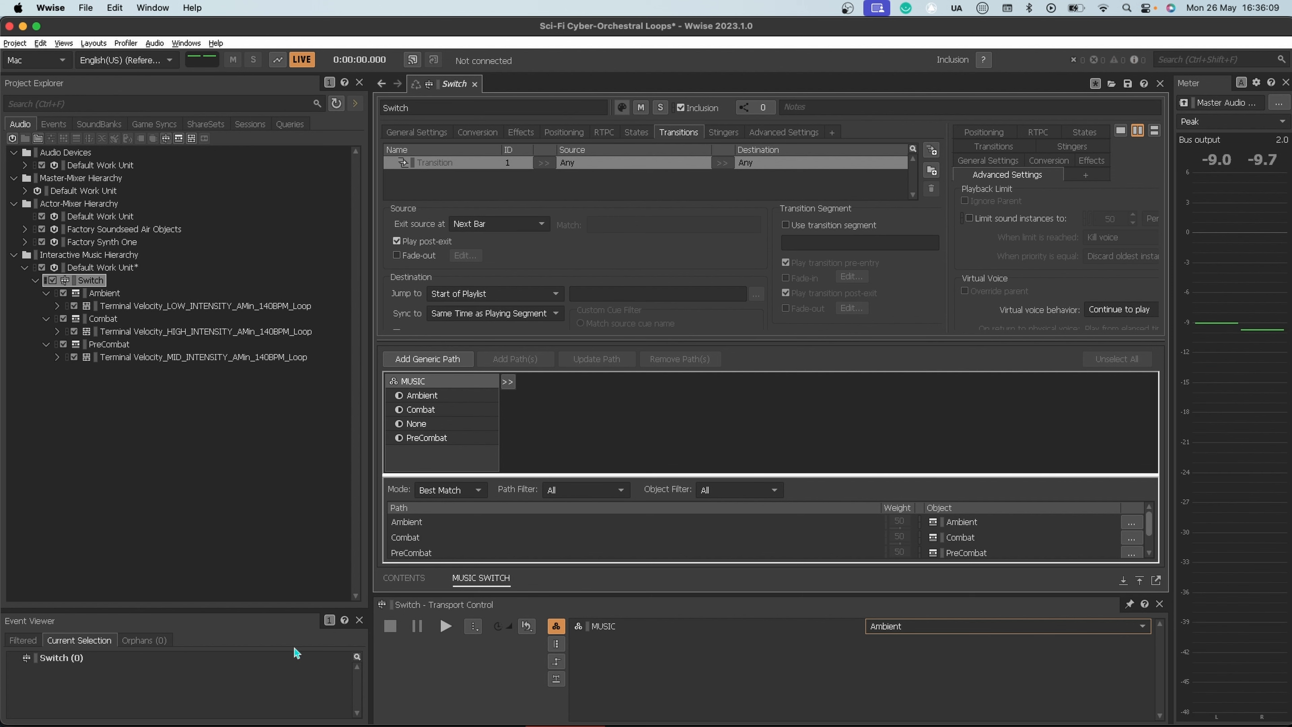